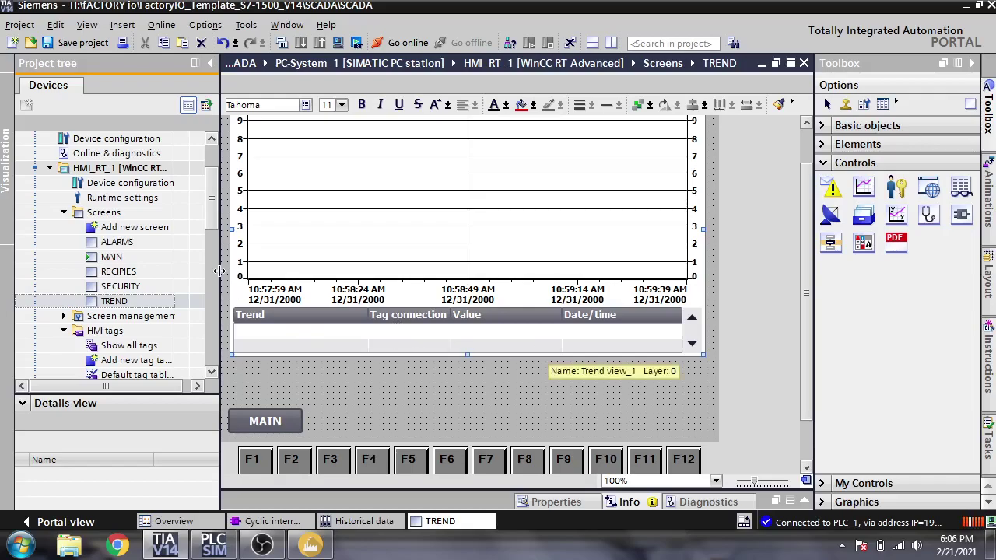
- Open HMI_RT_1's Historical data editor, with its empty Data logs and Logging tags tables
{"action": "left_click_drag", "start_coordinate": [210, 211], "coordinate": [214, 259]}
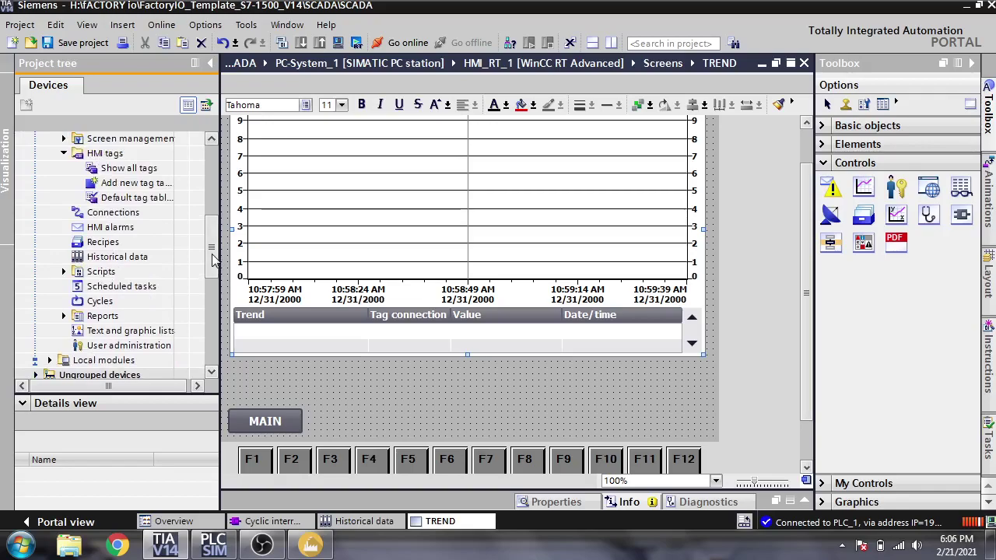
{"action": "double_click", "coordinate": [148, 257]}
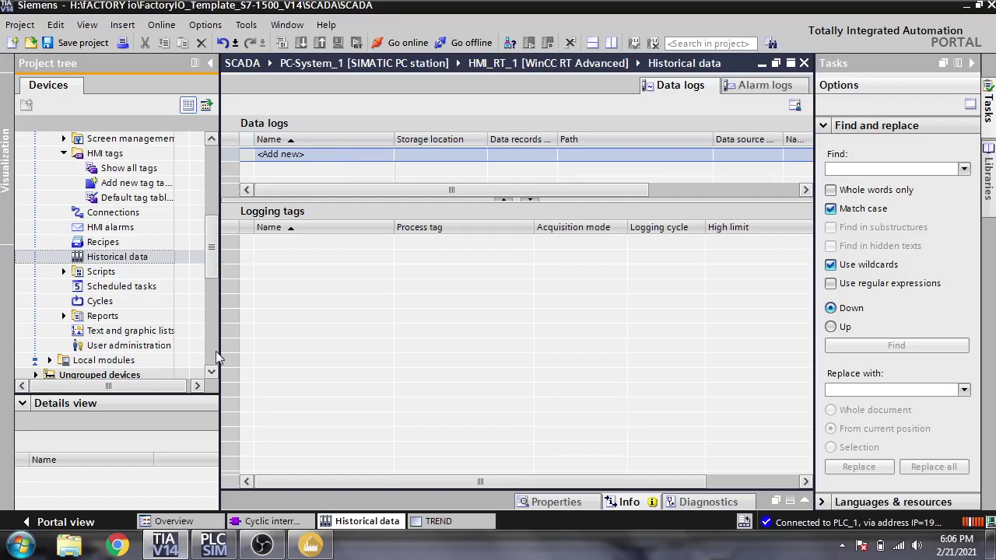
- Check that the Factory IO tank scene and PLCSIM are running, then return to TIA Portal
{"action": "left_click", "coordinate": [310, 545]}
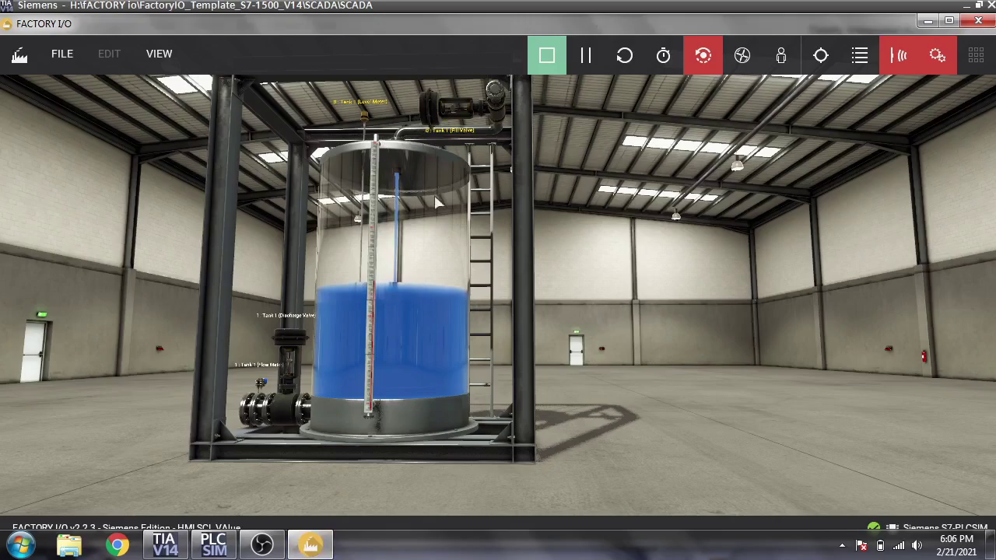
{"action": "left_click", "coordinate": [310, 544]}
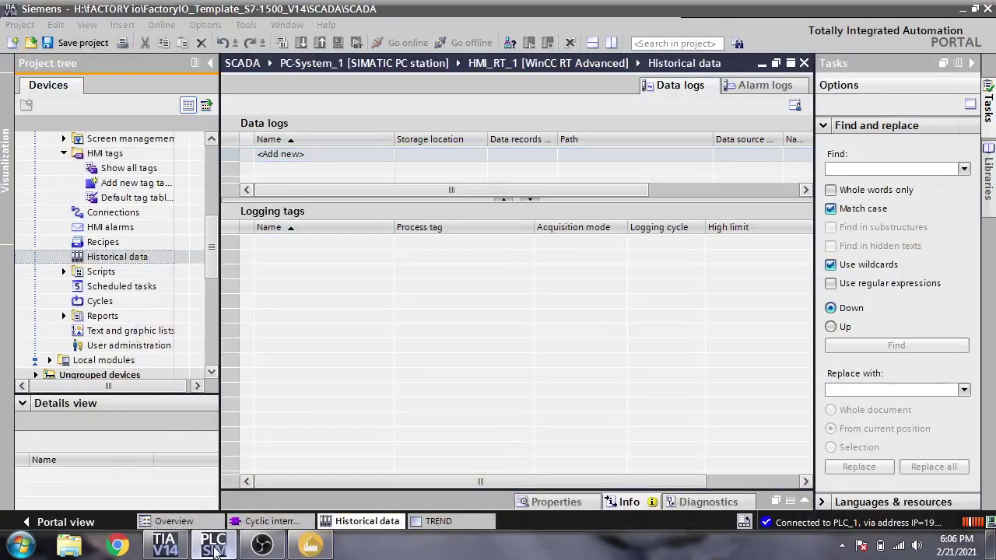
{"action": "left_click", "coordinate": [214, 544]}
{"action": "left_click", "coordinate": [215, 545]}
{"action": "left_click", "coordinate": [310, 544]}
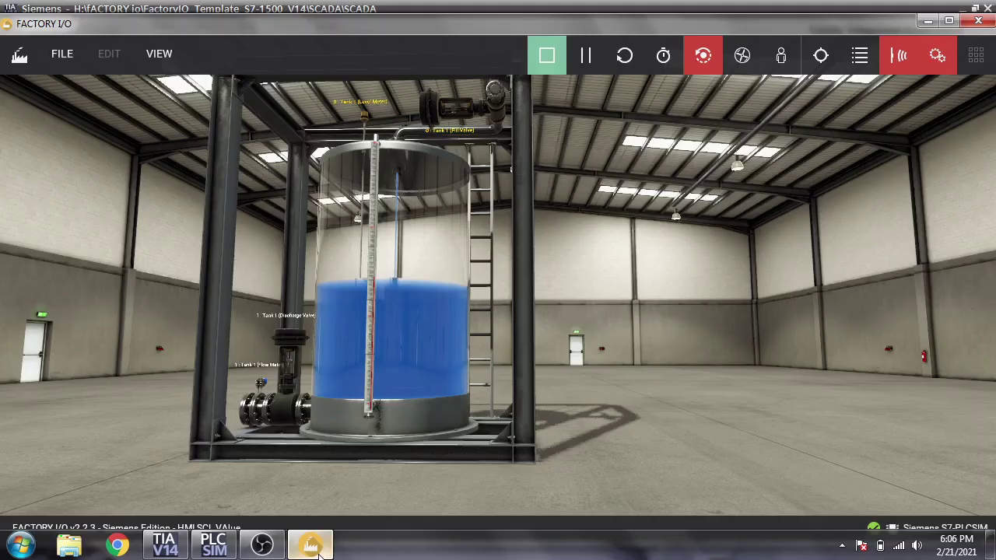
{"action": "left_click", "coordinate": [310, 544]}
- Return to the TREND screen design and compile the HMI to start its runtime
{"action": "left_click", "coordinate": [264, 521]}
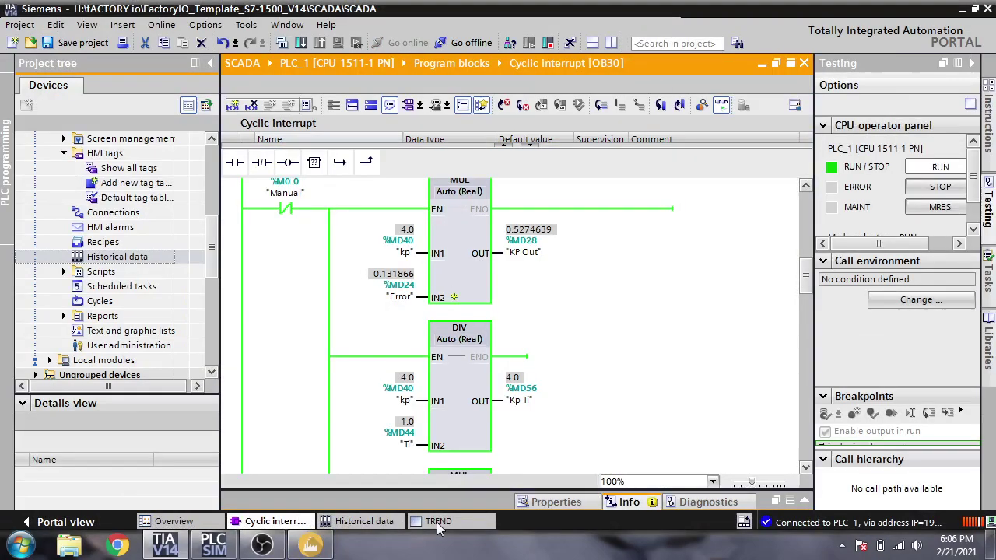
{"action": "left_click", "coordinate": [438, 522]}
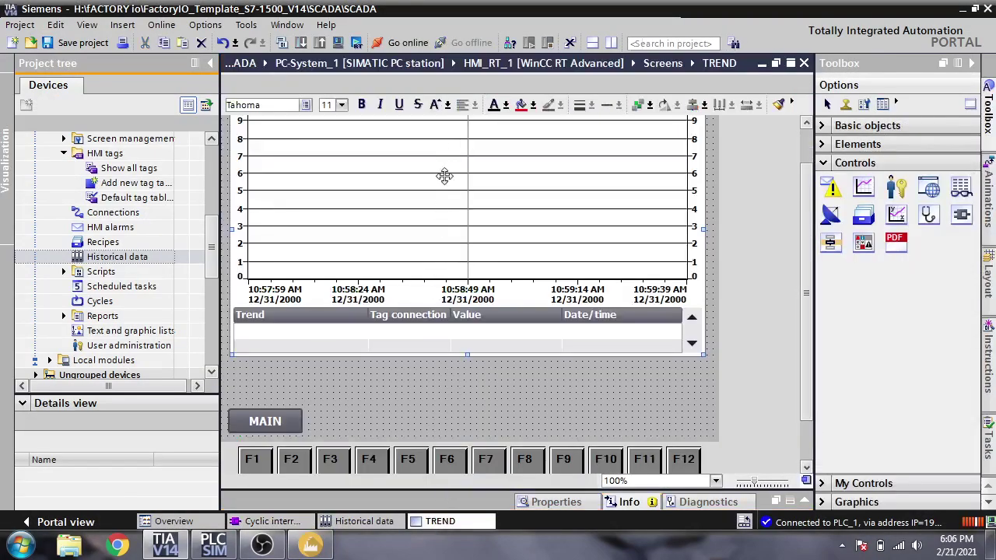
{"action": "left_click", "coordinate": [357, 43]}
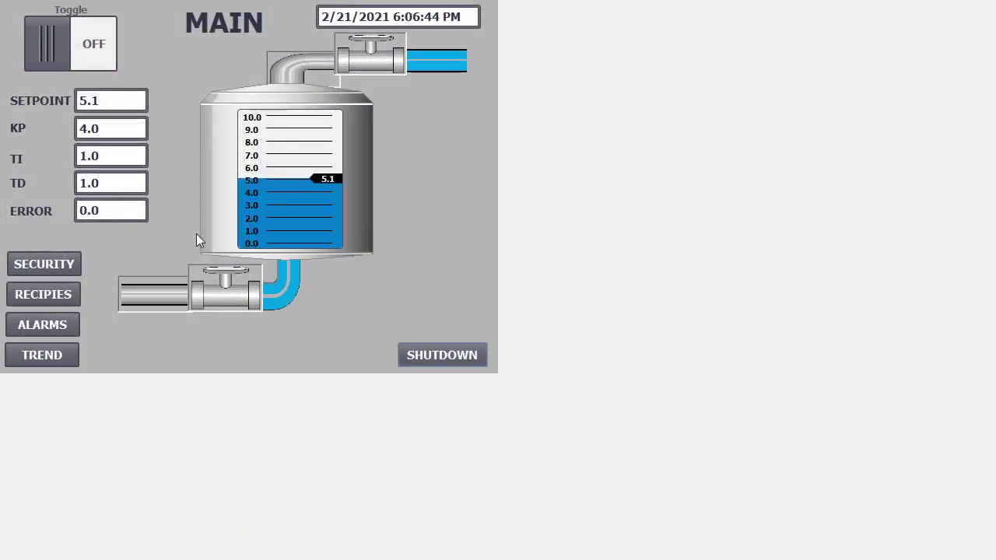
- Log in to the HMI runtime with the user's name and password
{"action": "left_click", "coordinate": [67, 347]}
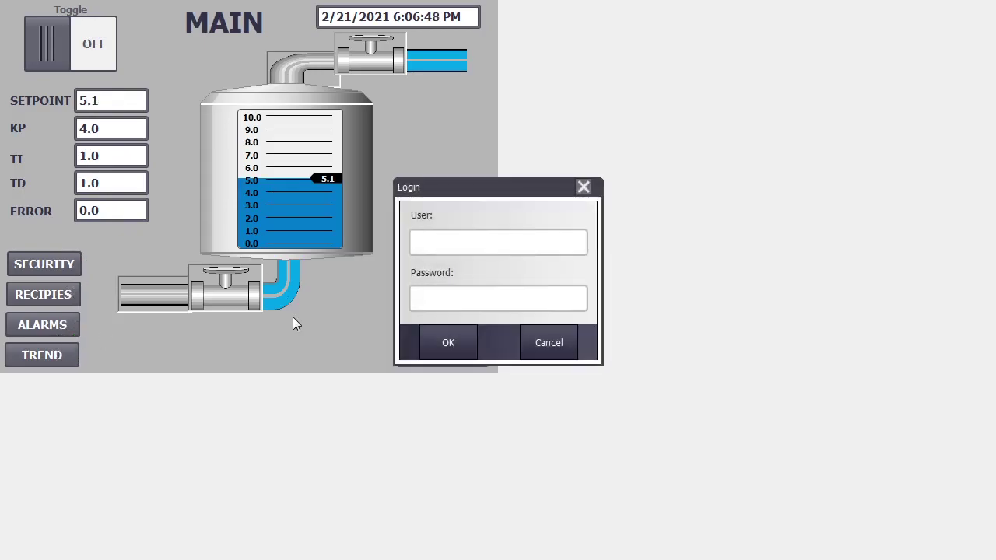
{"action": "type", "text": "shahni"}
{"action": "key", "text": "Tab"}
{"action": "type", "text": "******"}
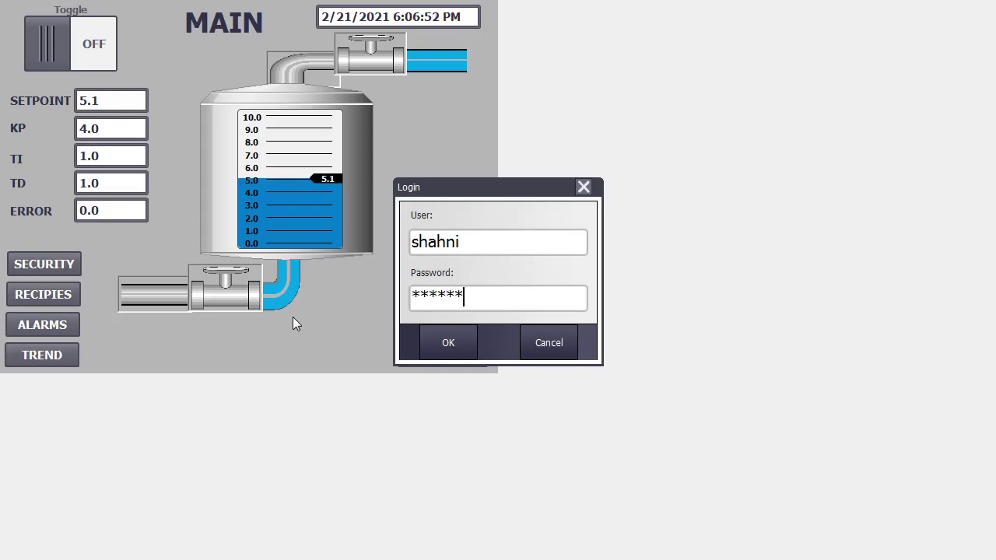
{"action": "type", "text": "**"}
{"action": "left_click", "coordinate": [425, 342]}
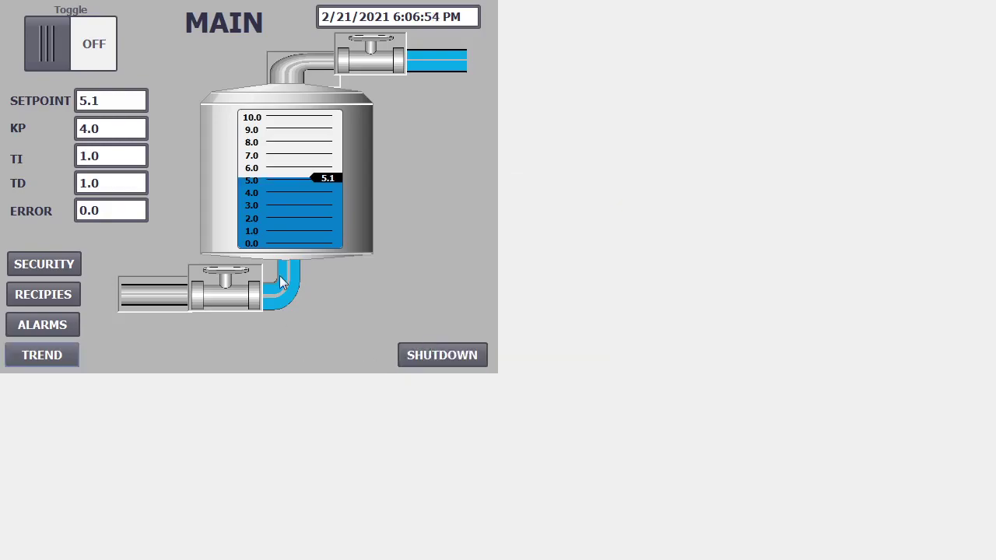
- Dismiss the licence warning, view the TREND chart of Set Point and LEVEL, then return to MAIN
{"action": "left_click", "coordinate": [60, 332]}
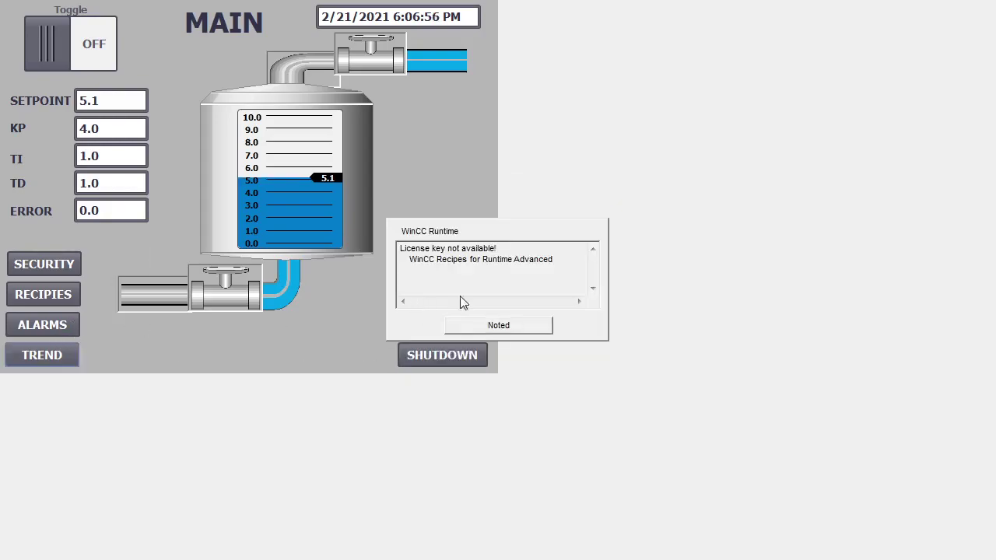
{"action": "left_click", "coordinate": [492, 325]}
{"action": "left_click", "coordinate": [43, 356]}
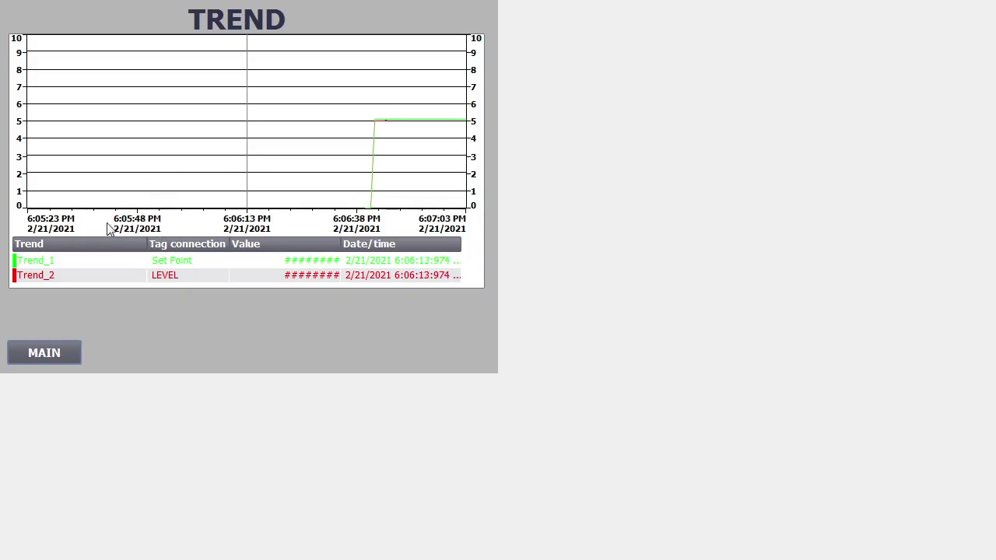
{"action": "left_click", "coordinate": [66, 352]}
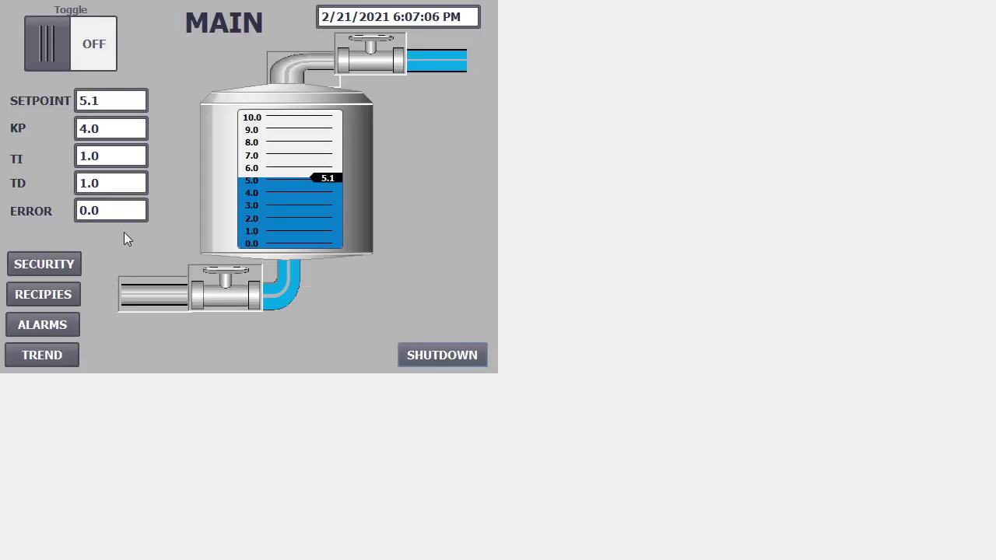
- Shut down the HMI runtime and go back to the Historical data editor
{"action": "left_click", "coordinate": [426, 356]}
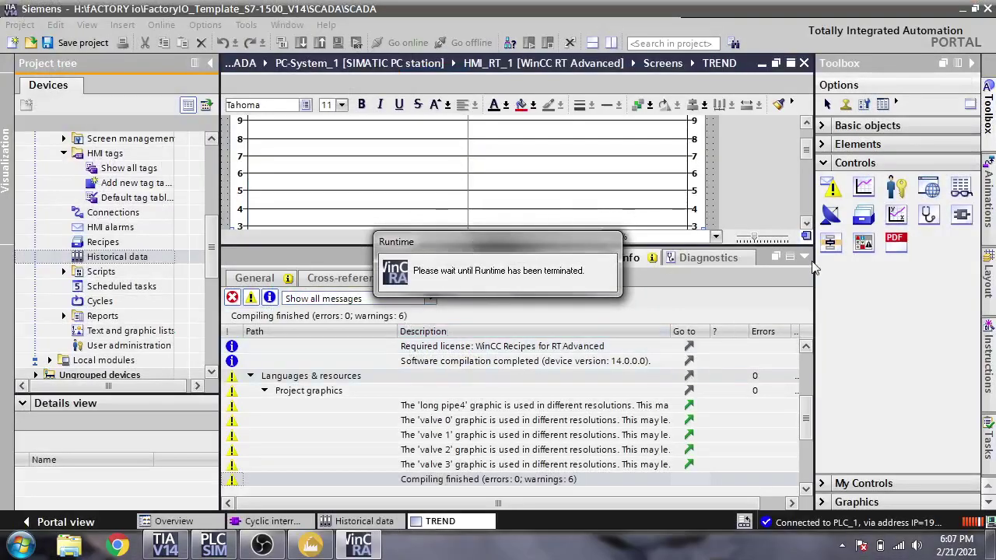
{"action": "left_click", "coordinate": [268, 521]}
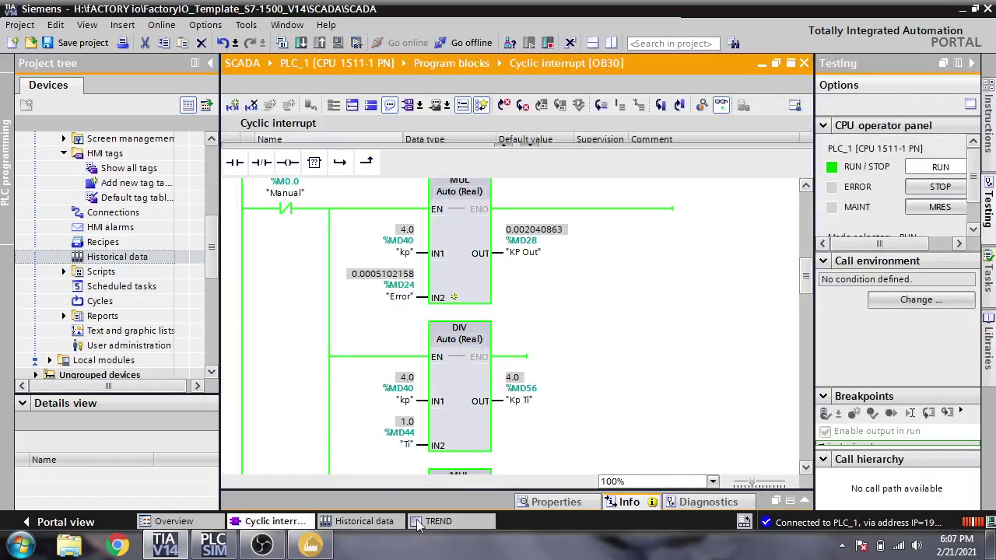
{"action": "left_click", "coordinate": [366, 522]}
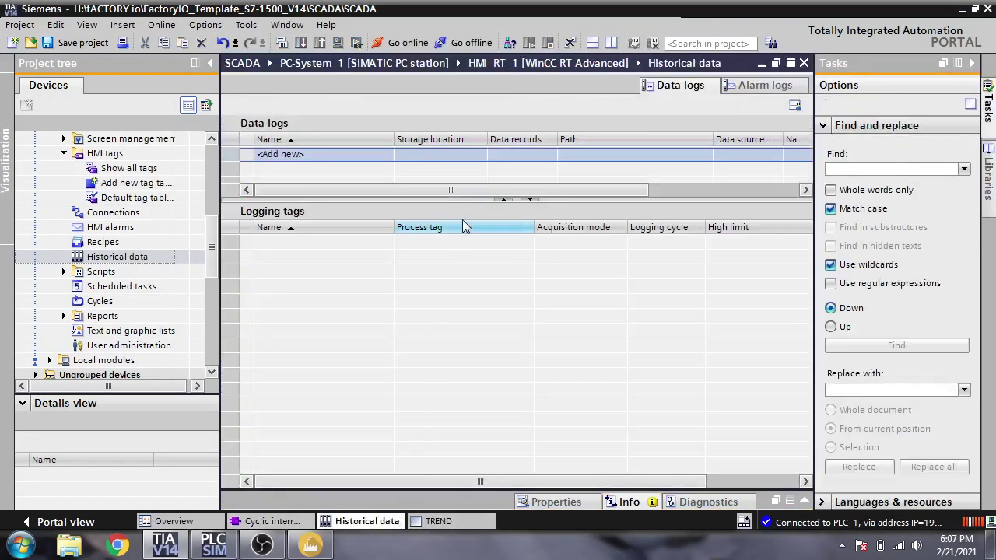
- Create data log Data_log_1 stored as a TXT file (Unicode)
{"action": "left_click", "coordinate": [360, 152]}
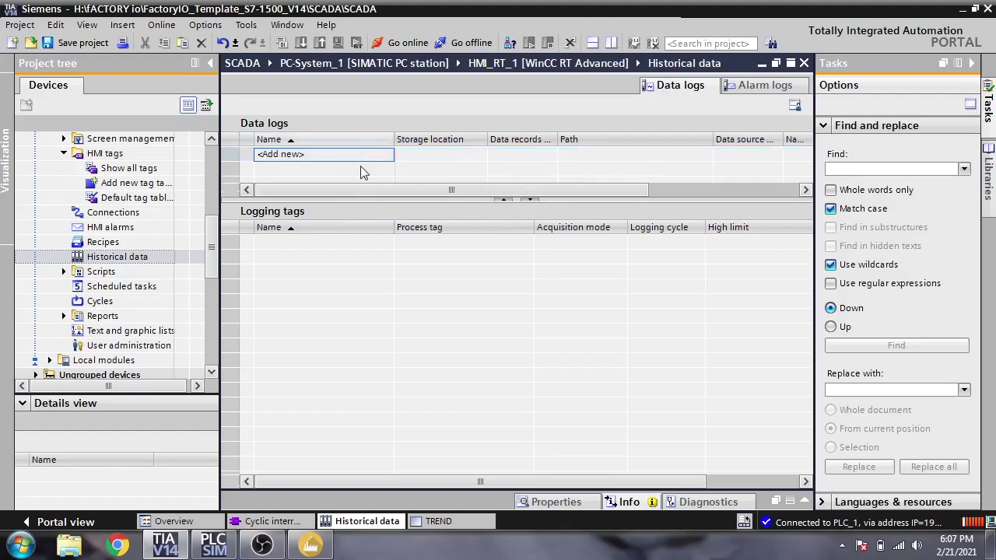
{"action": "double_click", "coordinate": [370, 155]}
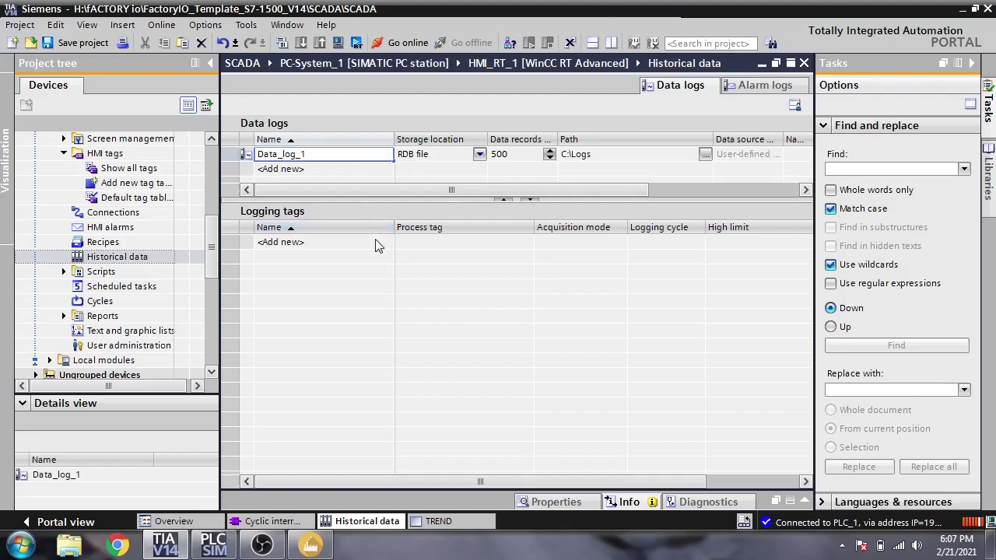
{"action": "left_click", "coordinate": [480, 156]}
{"action": "left_click", "coordinate": [480, 156]}
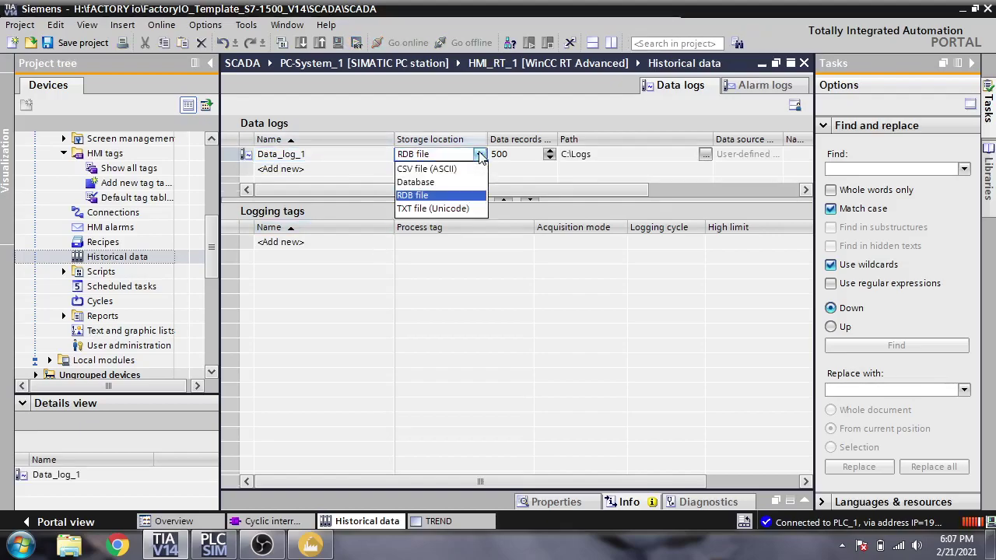
{"action": "left_click", "coordinate": [456, 210]}
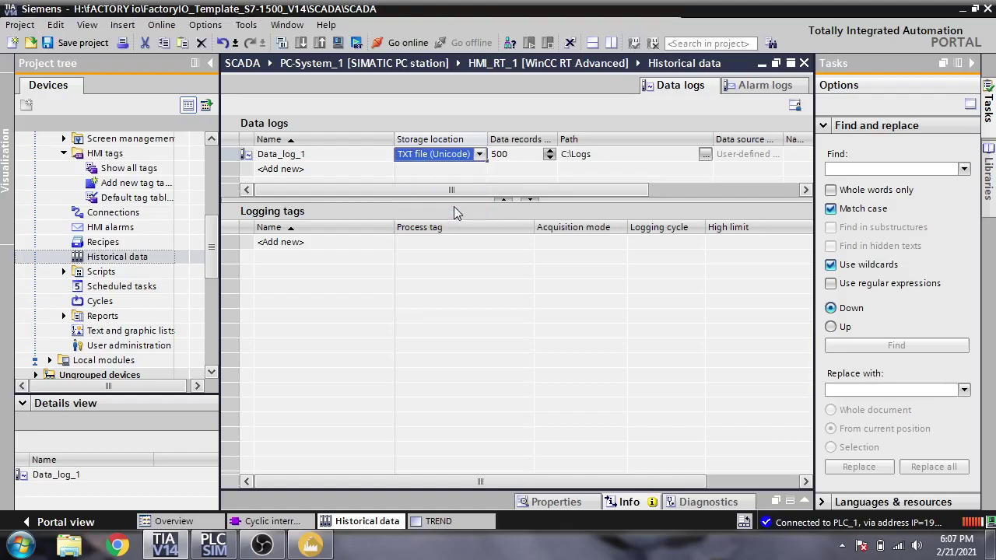
{"action": "left_click", "coordinate": [521, 156]}
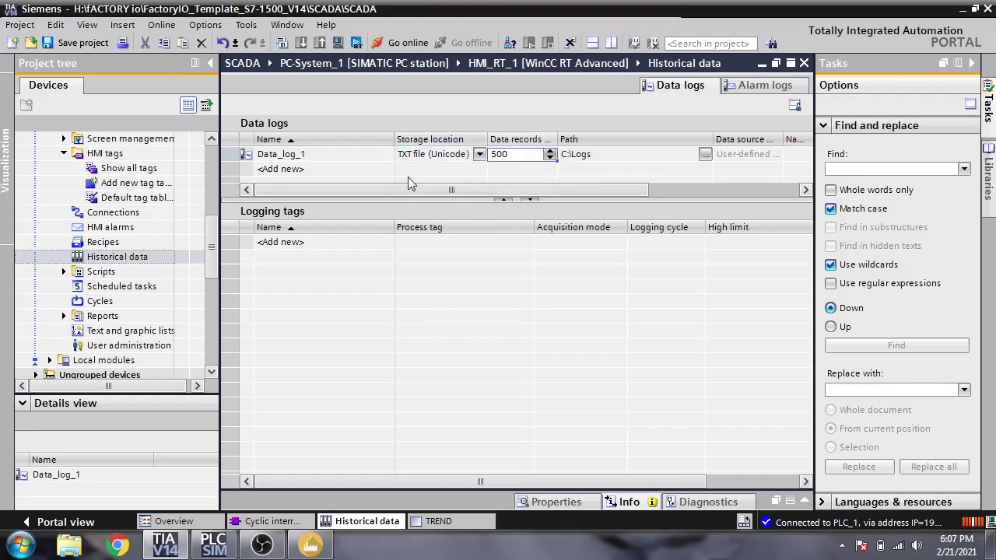
- Add two logging tags to Data_log_1, logging Set Point and LEVEL
{"action": "double_click", "coordinate": [315, 242]}
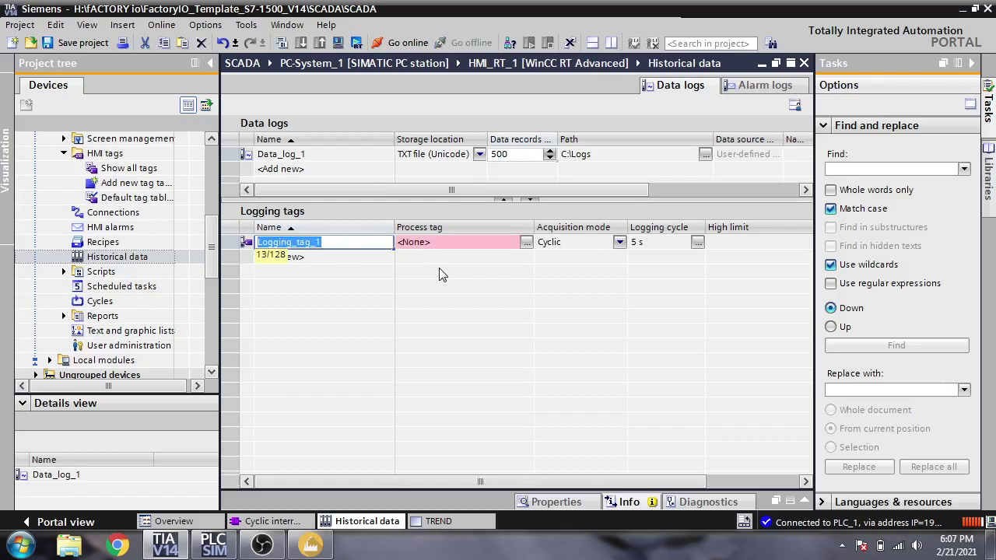
{"action": "left_click", "coordinate": [529, 246]}
{"action": "left_click", "coordinate": [529, 246]}
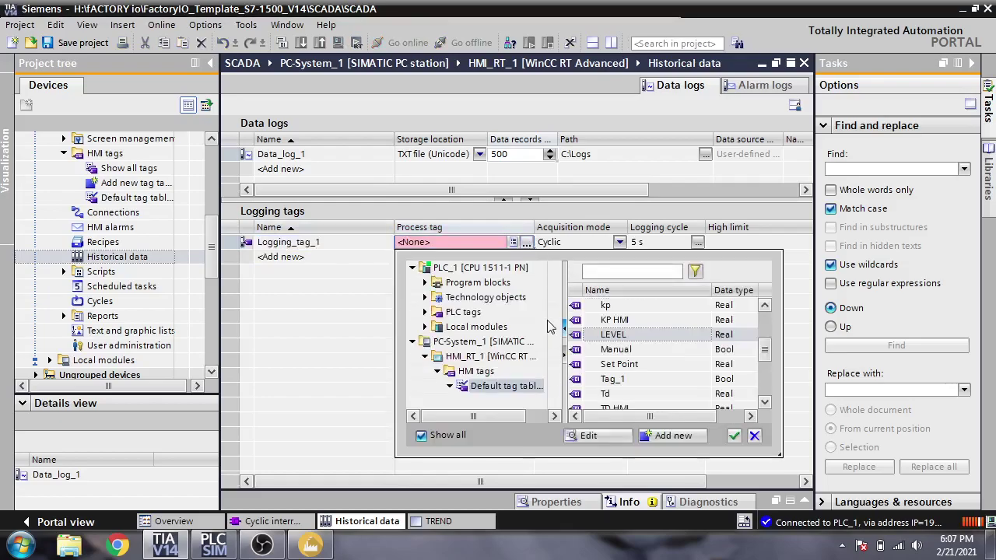
{"action": "double_click", "coordinate": [655, 363]}
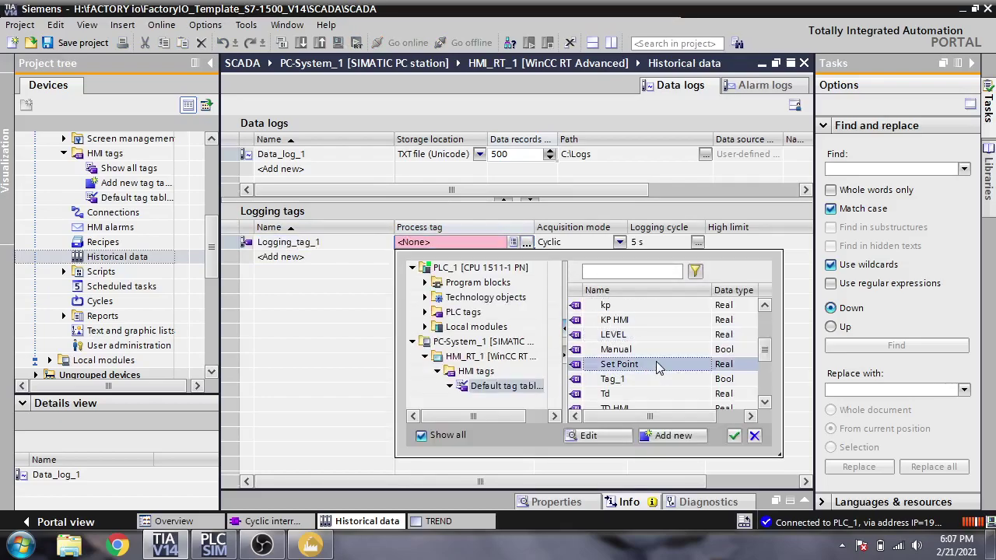
{"action": "double_click", "coordinate": [467, 258]}
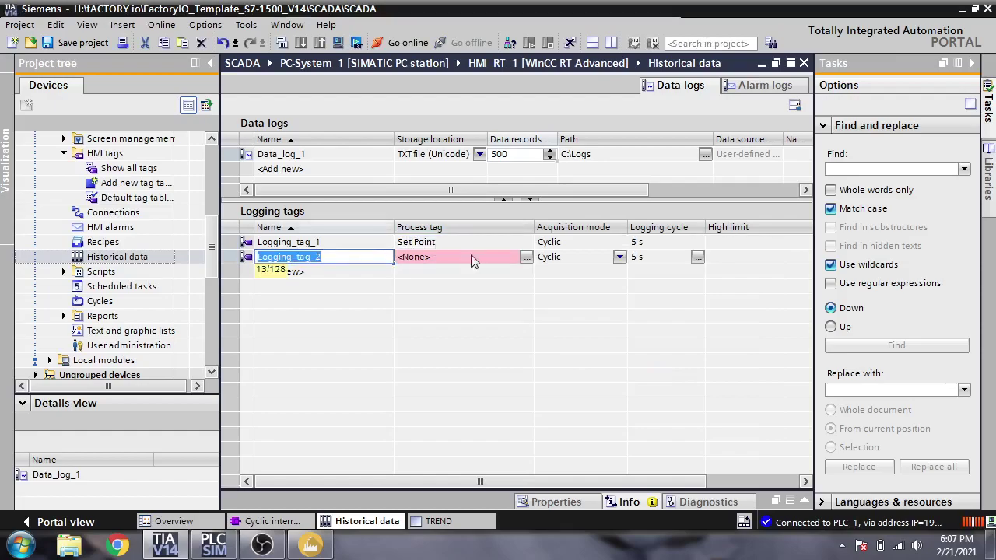
{"action": "left_click", "coordinate": [527, 258]}
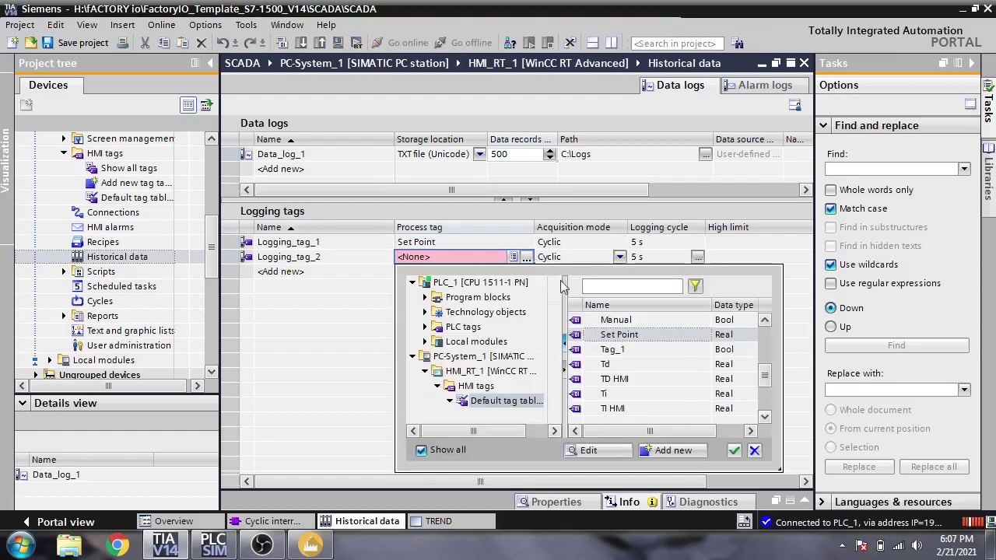
{"action": "mouse_move", "coordinate": [765, 375]}
{"action": "left_mouse_down"}
{"action": "mouse_move", "coordinate": [765, 351]}
{"action": "mouse_move", "coordinate": [765, 364]}
{"action": "left_mouse_up"}
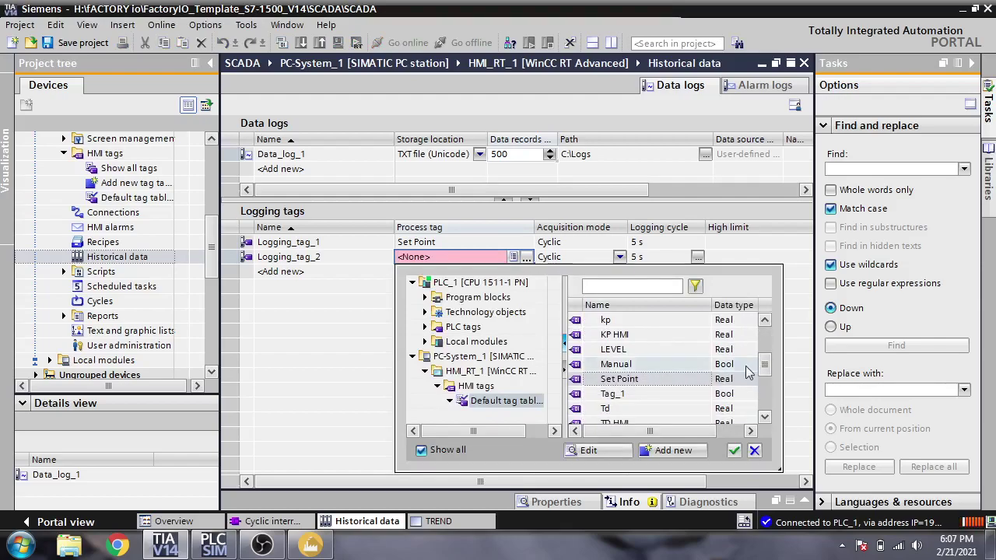
{"action": "double_click", "coordinate": [691, 350]}
- Set the logging cycle of both logging tags to 2 s
{"action": "left_click", "coordinate": [695, 243]}
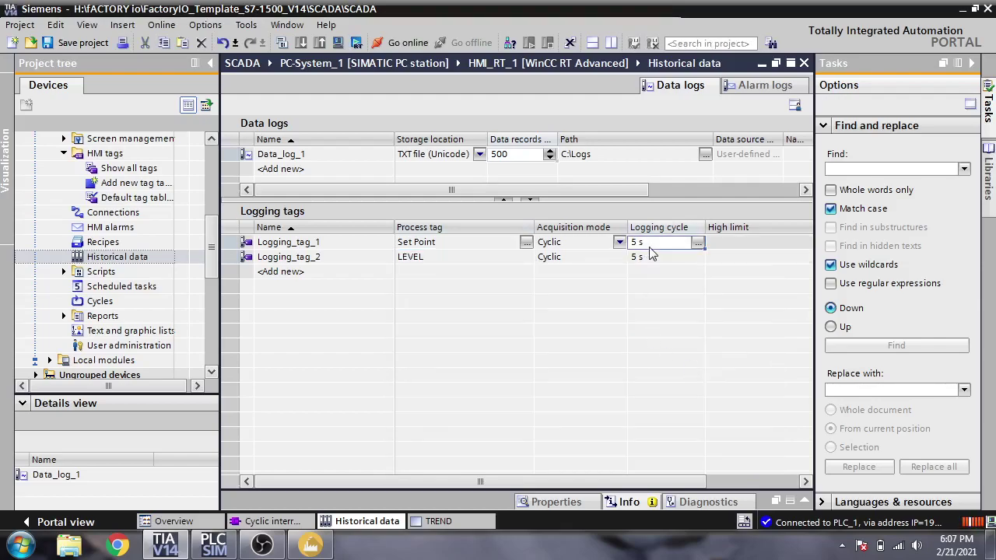
{"action": "left_click", "coordinate": [637, 243]}
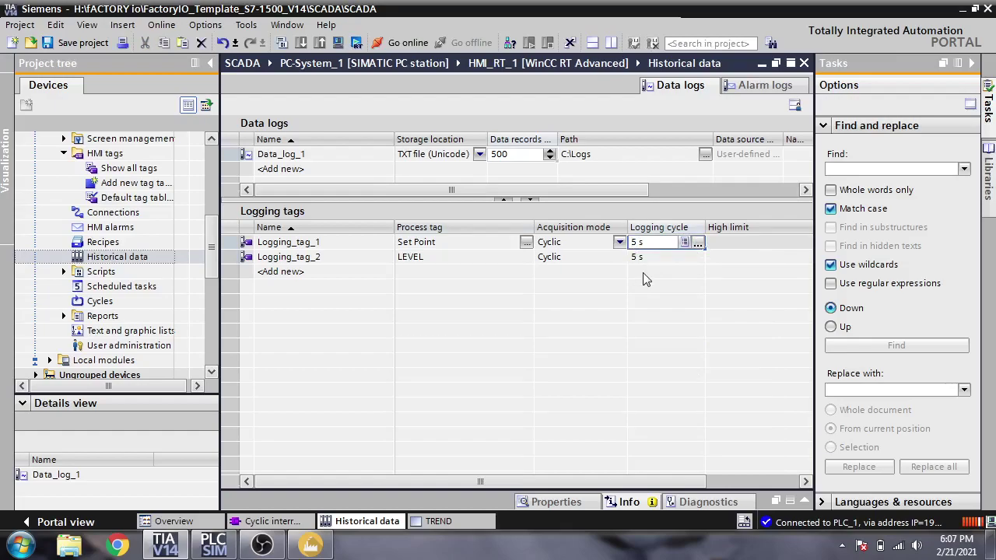
{"action": "type", "text": "2"}
{"action": "key", "text": "Return"}
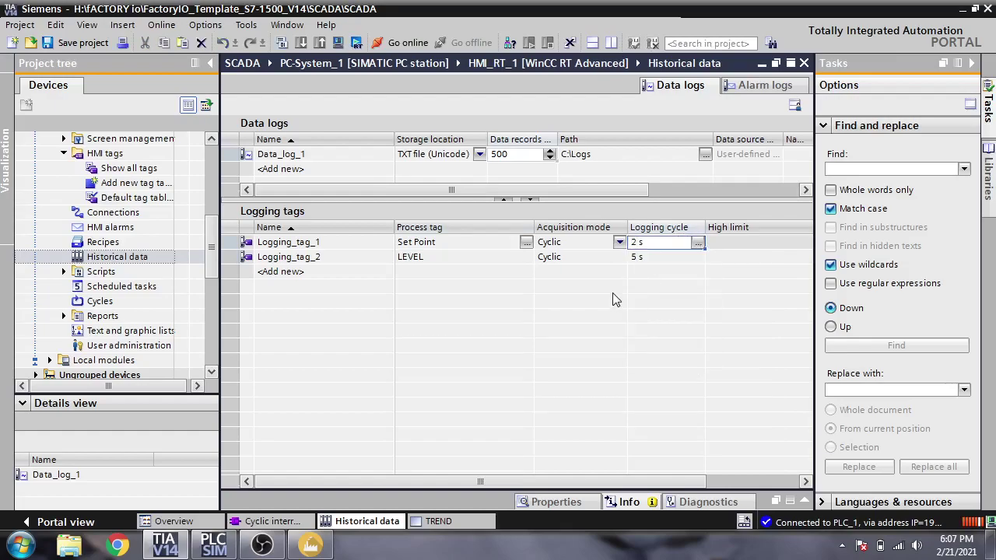
{"action": "left_click", "coordinate": [633, 258]}
{"action": "left_click", "coordinate": [633, 259]}
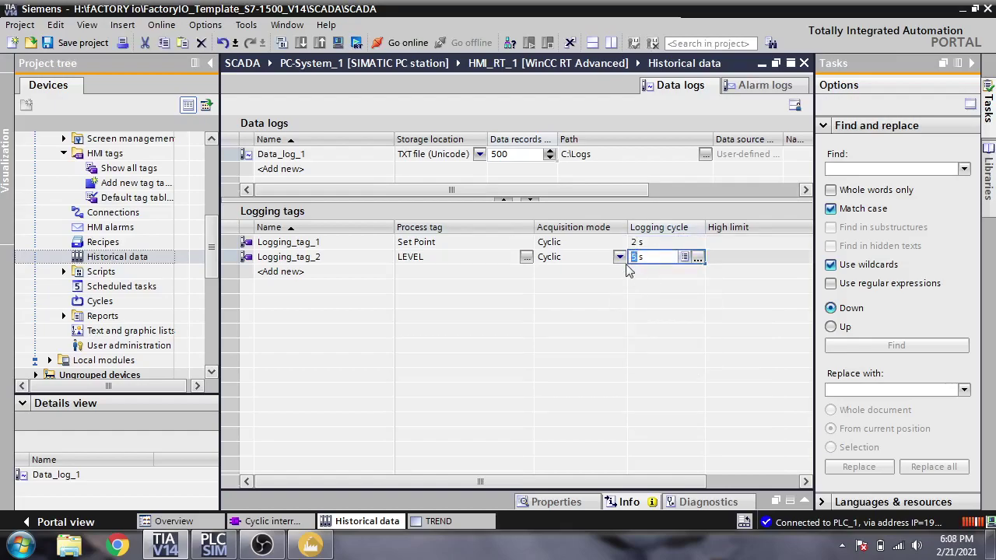
{"action": "type", "text": "2"}
{"action": "left_click", "coordinate": [620, 274]}
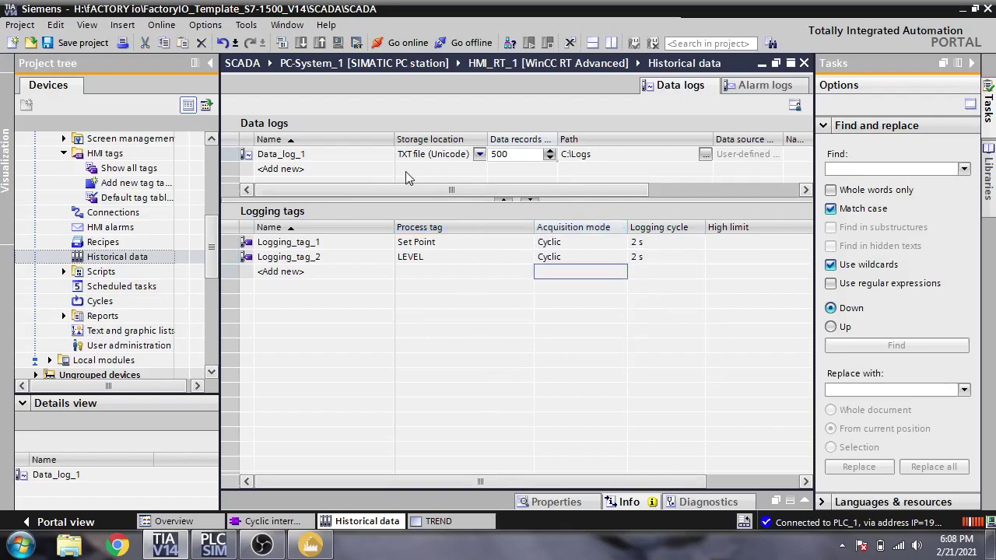
- Create data log Data_log_2 stored as a CSV file (ASCII)
{"action": "double_click", "coordinate": [379, 167]}
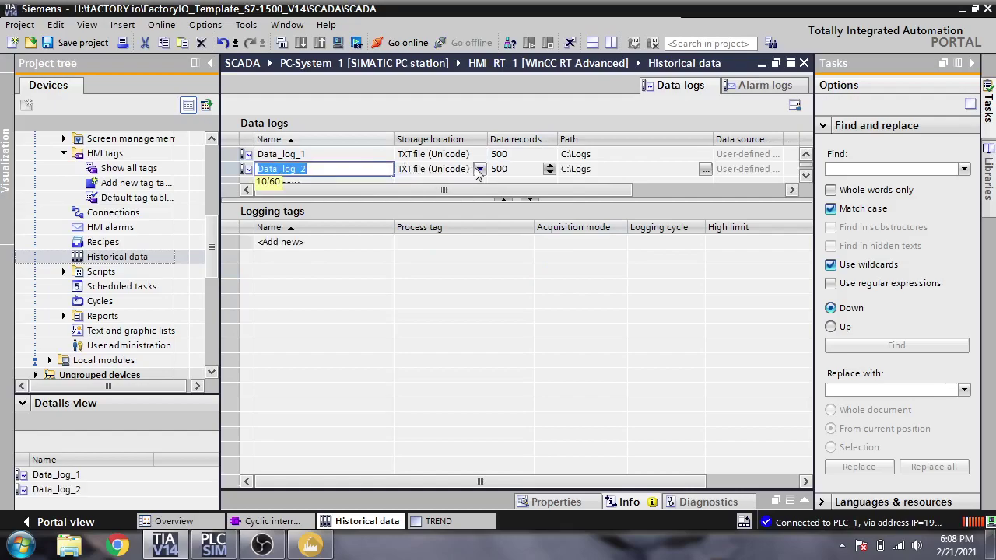
{"action": "left_click", "coordinate": [479, 170]}
{"action": "left_click", "coordinate": [478, 170]}
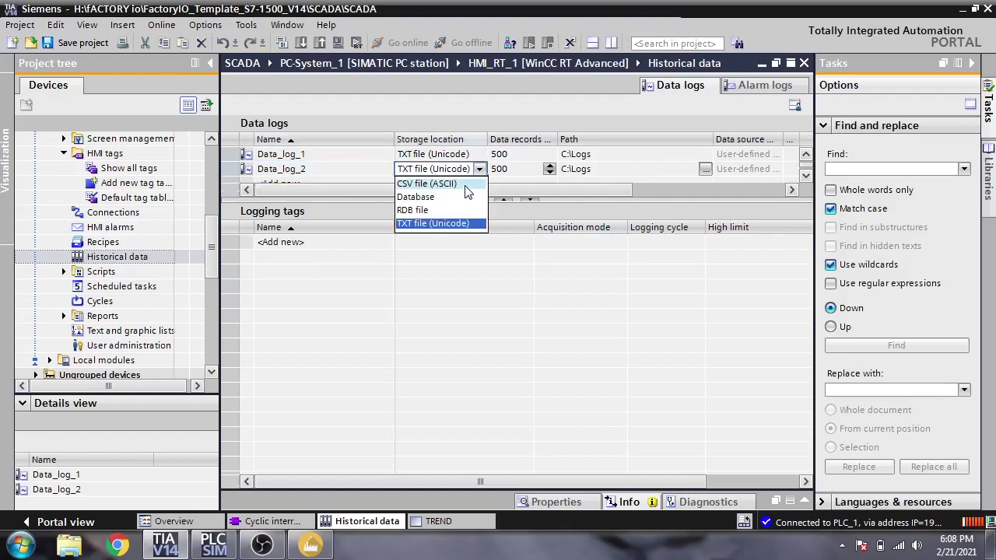
{"action": "left_click", "coordinate": [426, 184]}
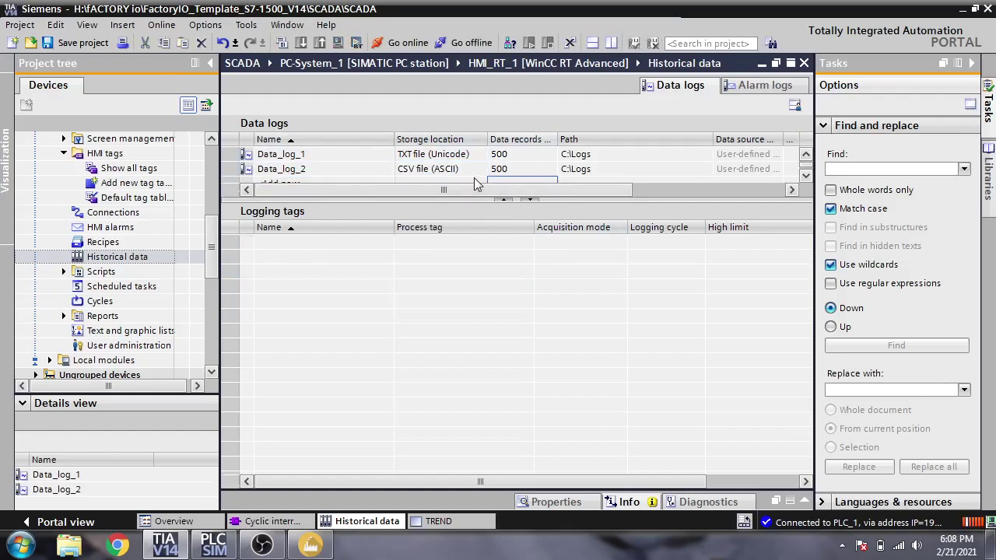
- Add two logging tags to Data_log_2 logging LEVEL and Set Point
{"action": "left_click", "coordinate": [334, 168]}
{"action": "double_click", "coordinate": [324, 241]}
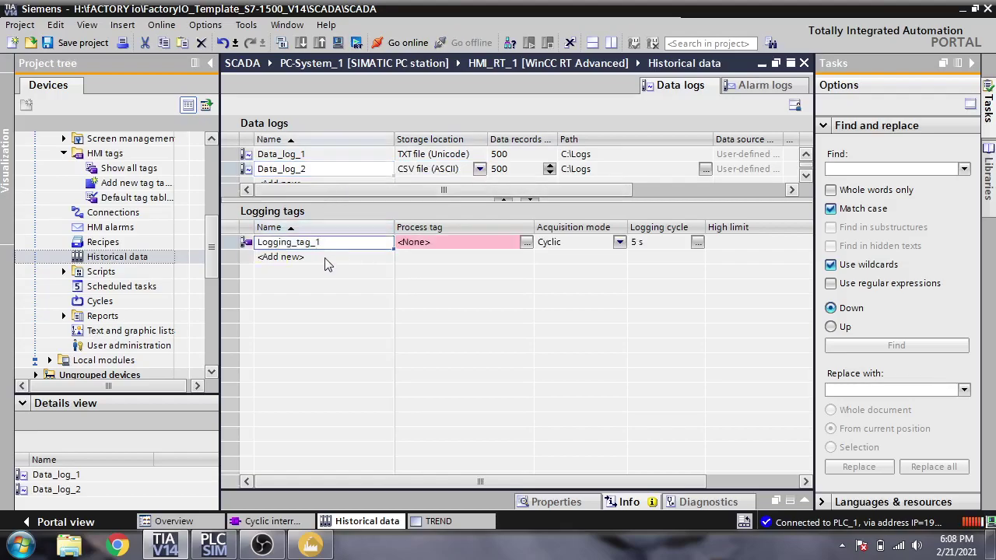
{"action": "double_click", "coordinate": [326, 260]}
{"action": "left_click", "coordinate": [436, 242]}
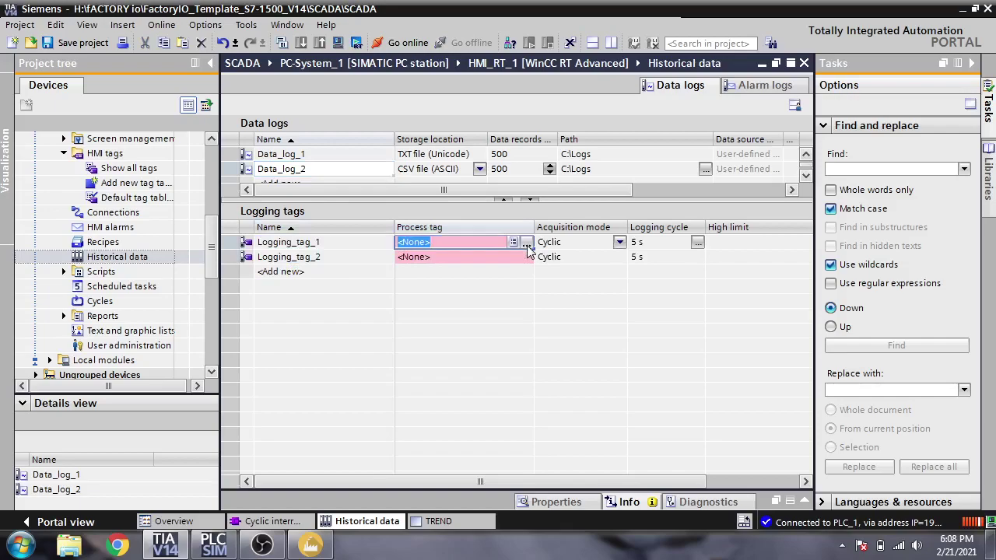
{"action": "left_click", "coordinate": [527, 242]}
{"action": "double_click", "coordinate": [612, 334]}
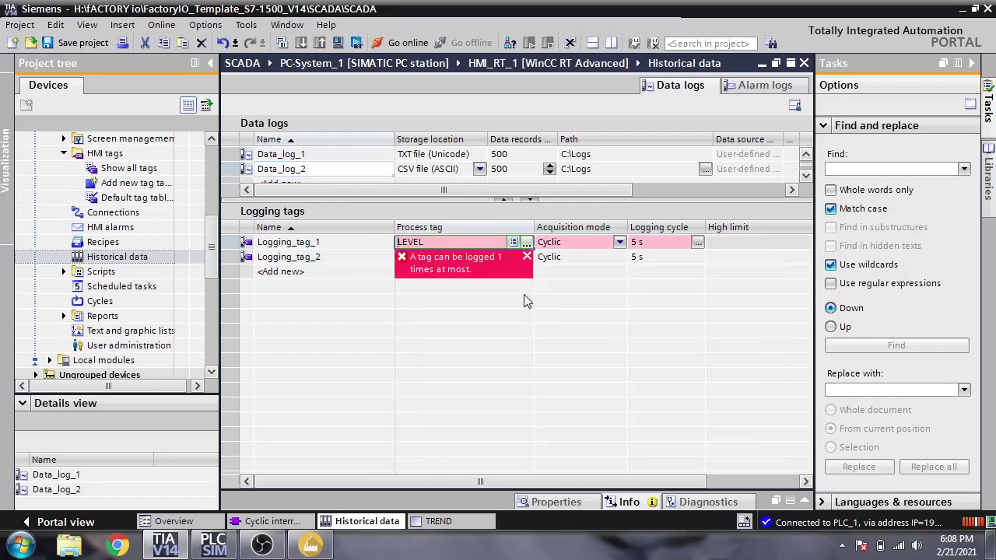
{"action": "left_click", "coordinate": [523, 257]}
{"action": "left_click", "coordinate": [527, 256]}
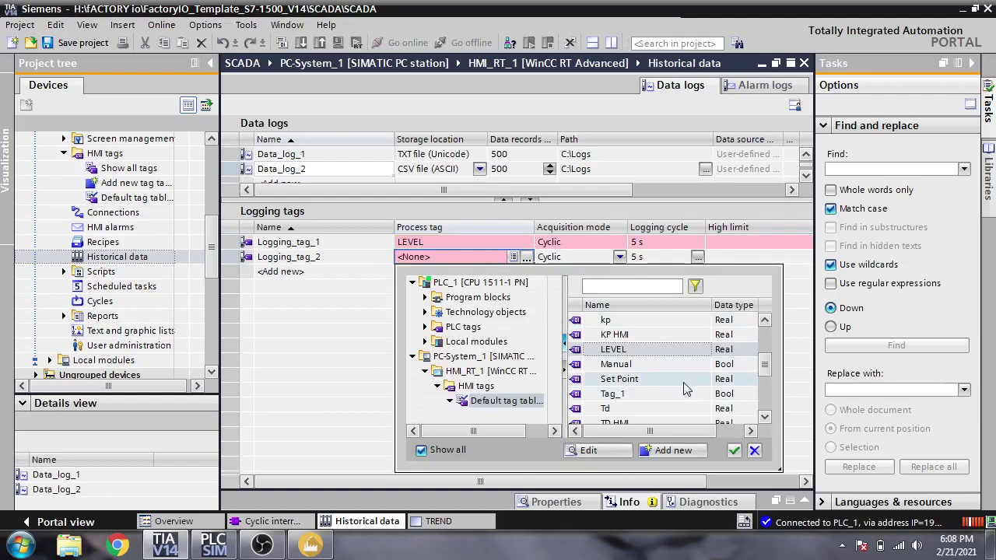
{"action": "double_click", "coordinate": [683, 381]}
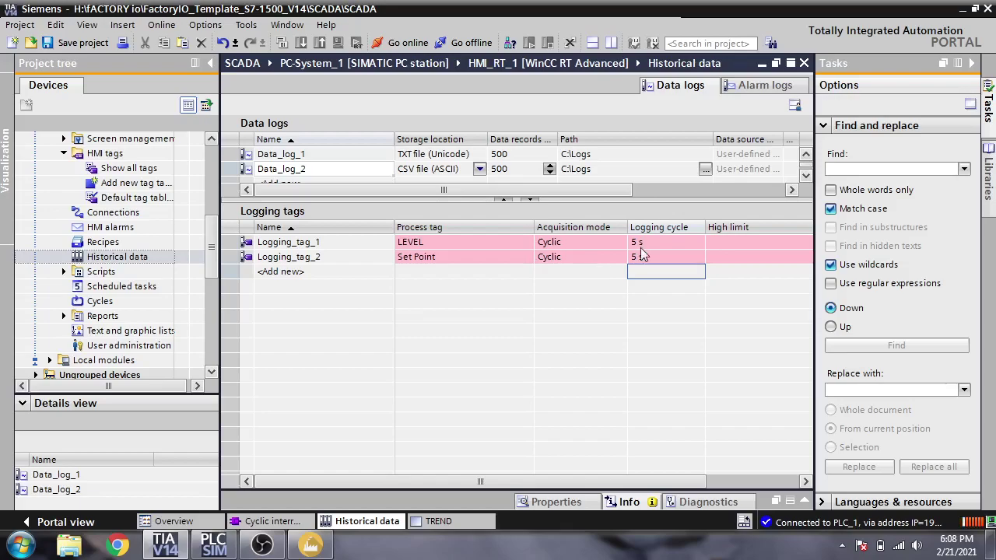
- Inspect Logging_tag_1's logging cycle and acquisition mode options, leaving them unchanged
{"action": "left_click", "coordinate": [673, 243]}
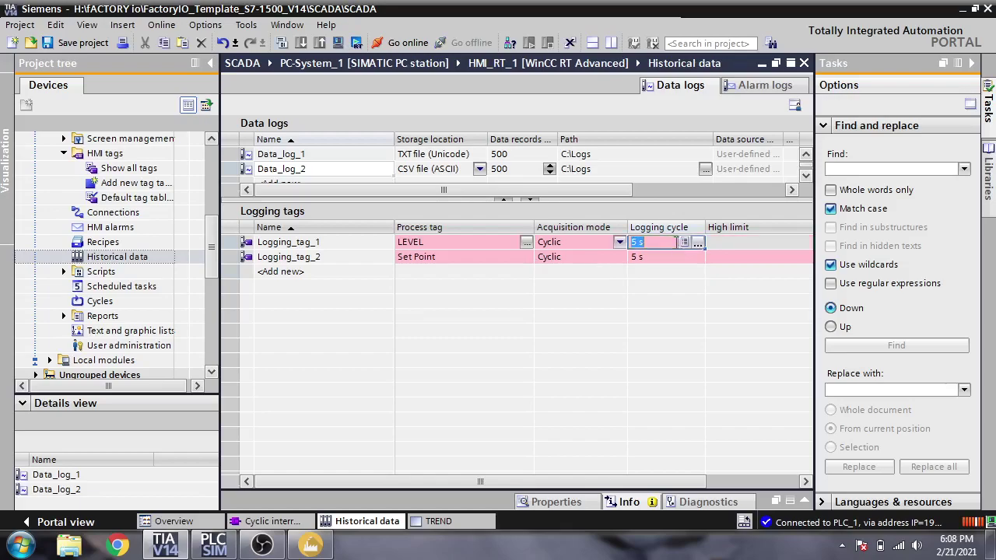
{"action": "left_click", "coordinate": [620, 243]}
{"action": "left_click", "coordinate": [619, 242]}
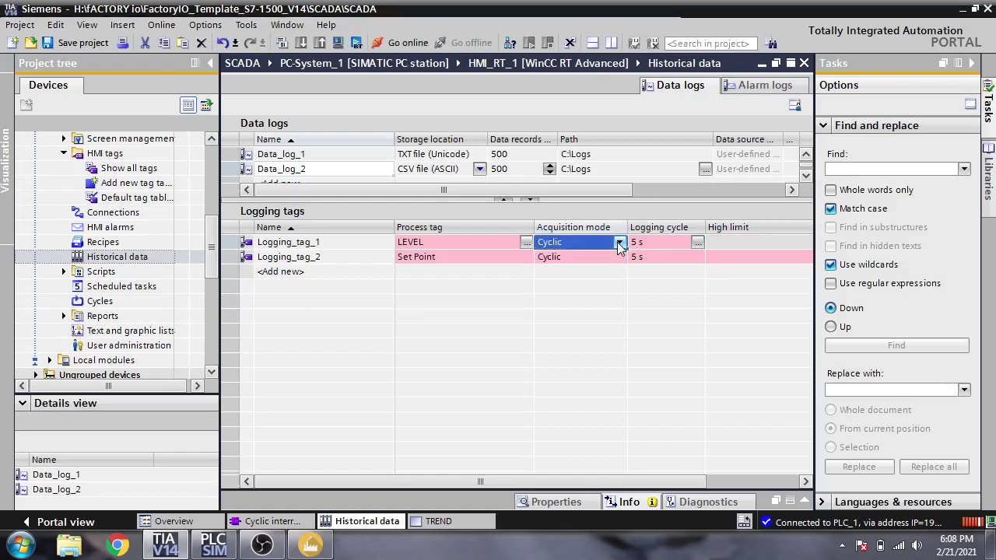
{"action": "left_click", "coordinate": [620, 243]}
{"action": "left_click", "coordinate": [620, 243]}
- Delete the original Data_log_1 from the data logs list
{"action": "left_click", "coordinate": [233, 153]}
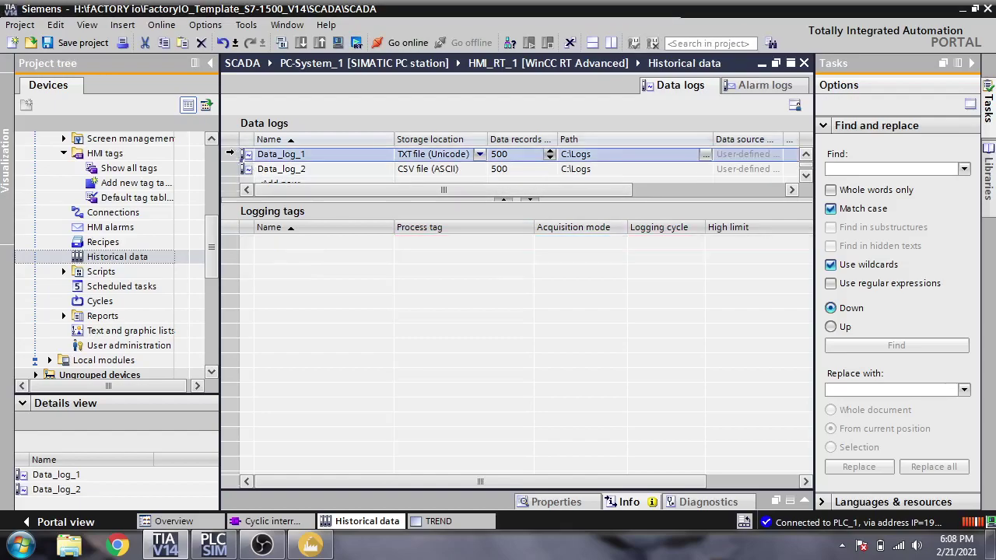
{"action": "right_click", "coordinate": [233, 153]}
{"action": "left_click", "coordinate": [266, 241]}
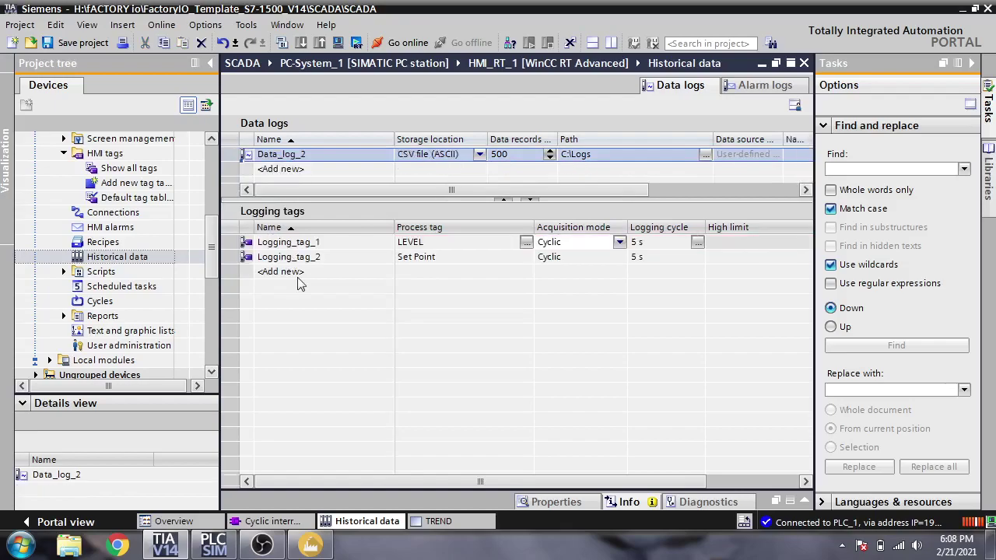
{"action": "left_click", "coordinate": [346, 155]}
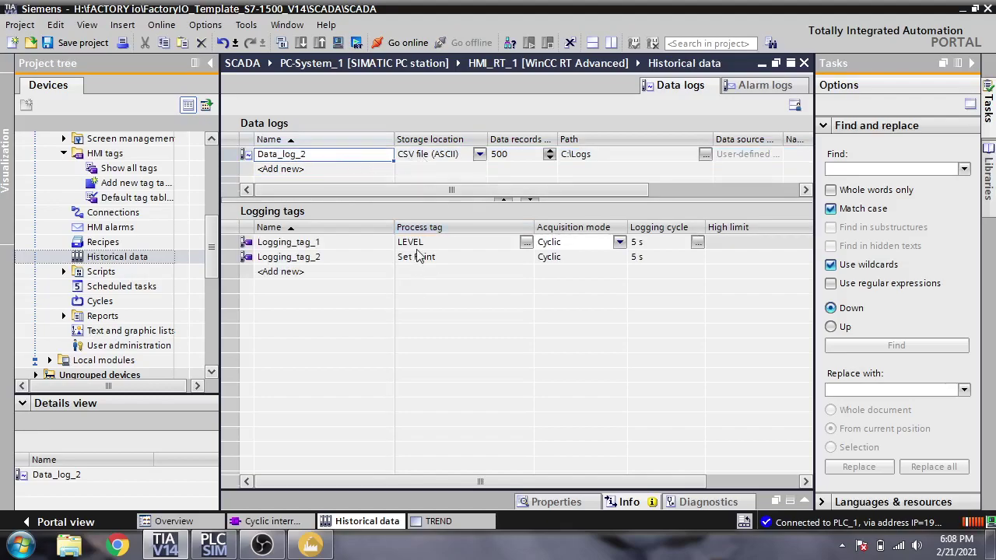
- Create a new Data_log_1 stored as a TXT (Unicode) file
{"action": "double_click", "coordinate": [311, 169]}
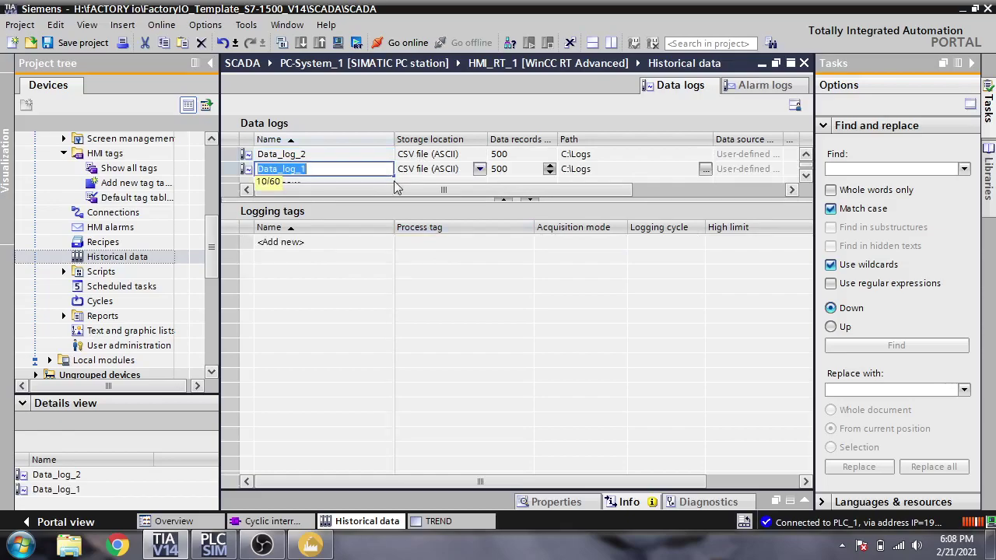
{"action": "left_click", "coordinate": [480, 169]}
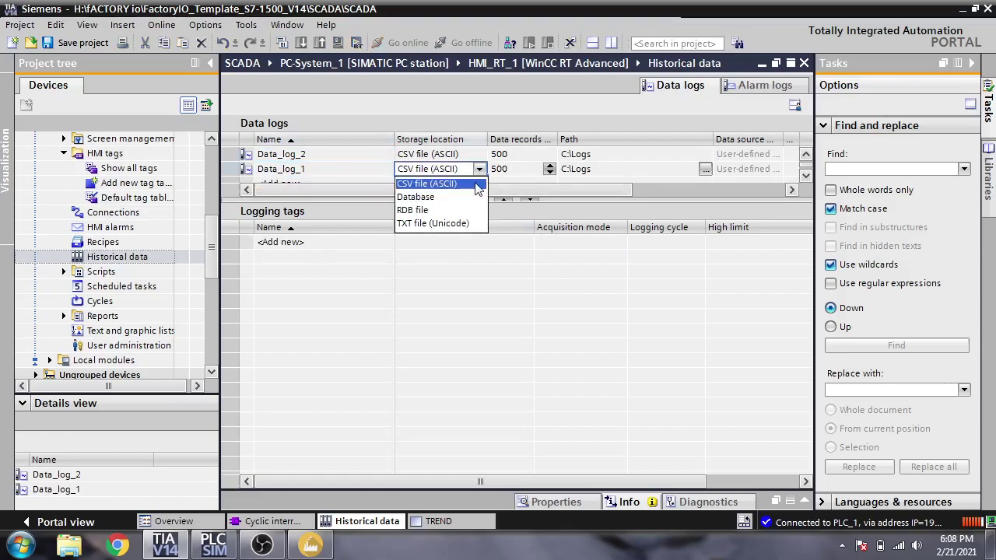
{"action": "left_click", "coordinate": [455, 220]}
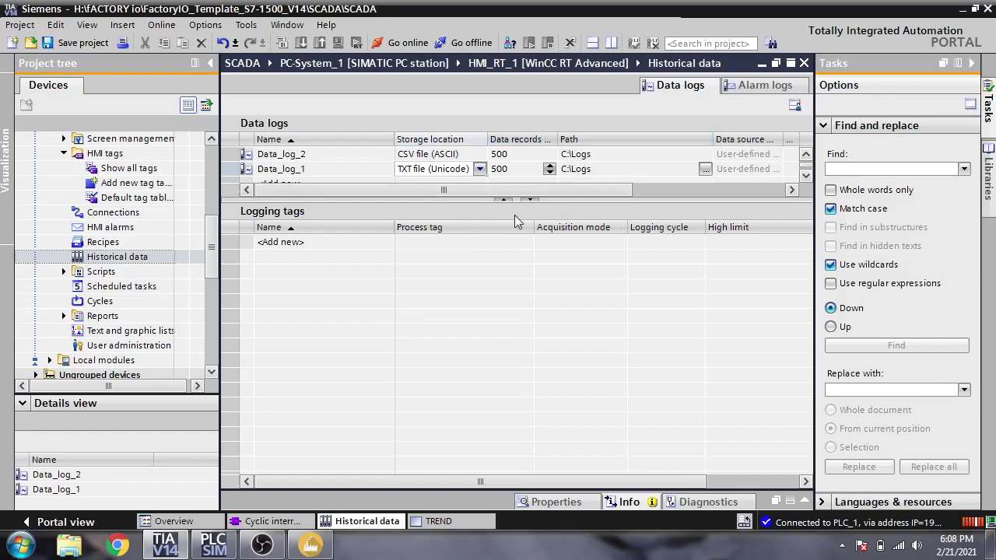
- Add three logging tags to Data_log_1 and assign kp to the first
{"action": "double_click", "coordinate": [381, 242]}
{"action": "double_click", "coordinate": [373, 263]}
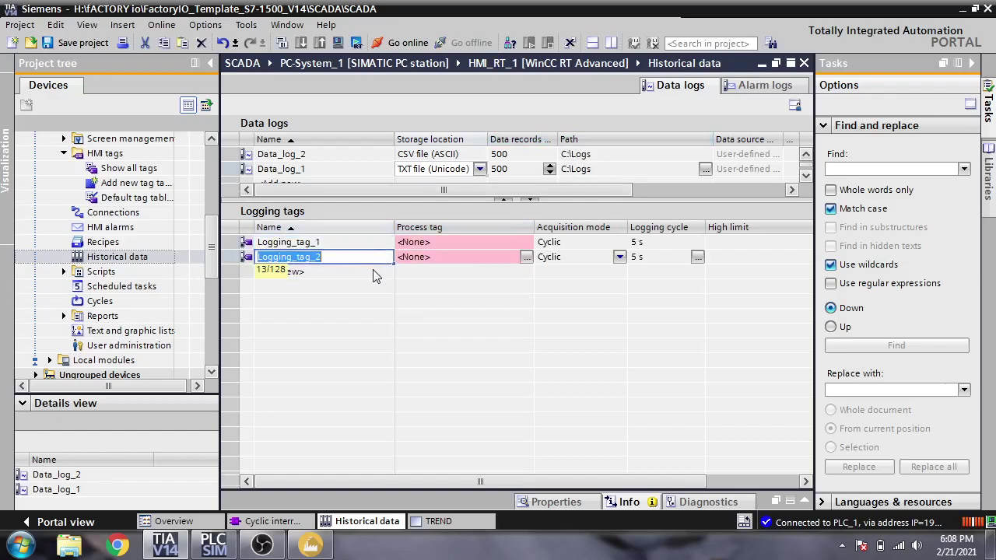
{"action": "double_click", "coordinate": [374, 274]}
{"action": "left_click", "coordinate": [533, 248]}
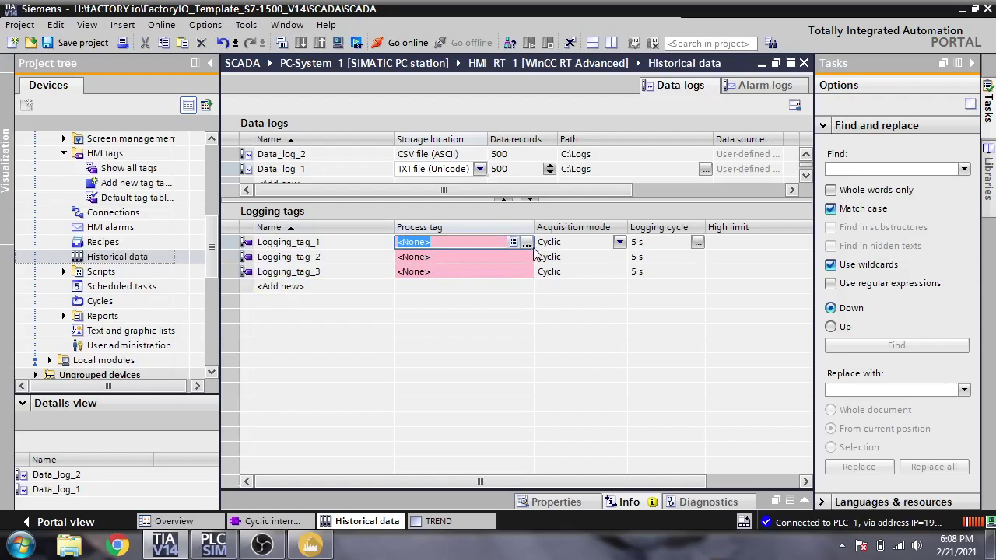
{"action": "left_click", "coordinate": [529, 243]}
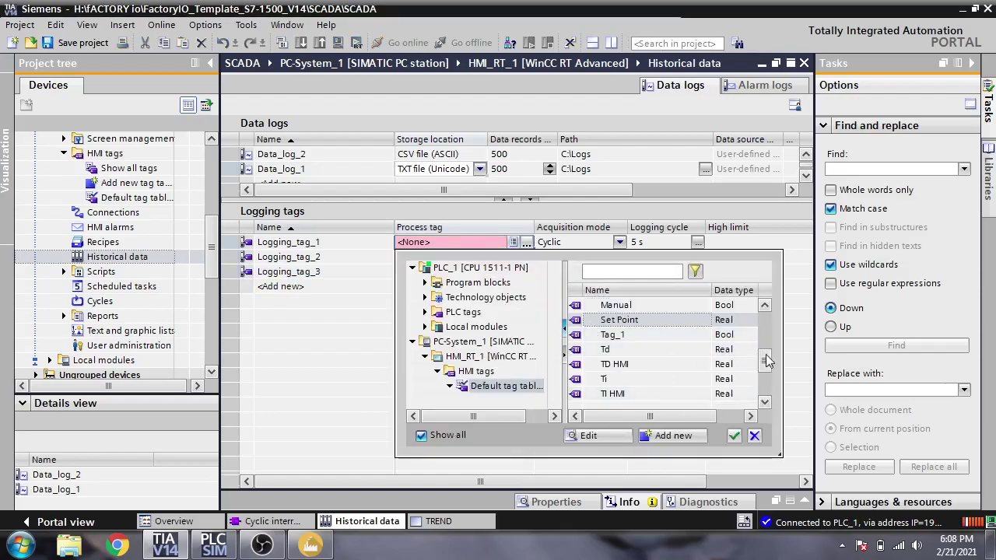
{"action": "scroll", "coordinate": [766, 360], "scroll_direction": "up", "scroll_amount": 2}
{"action": "type", "text": "kp"}
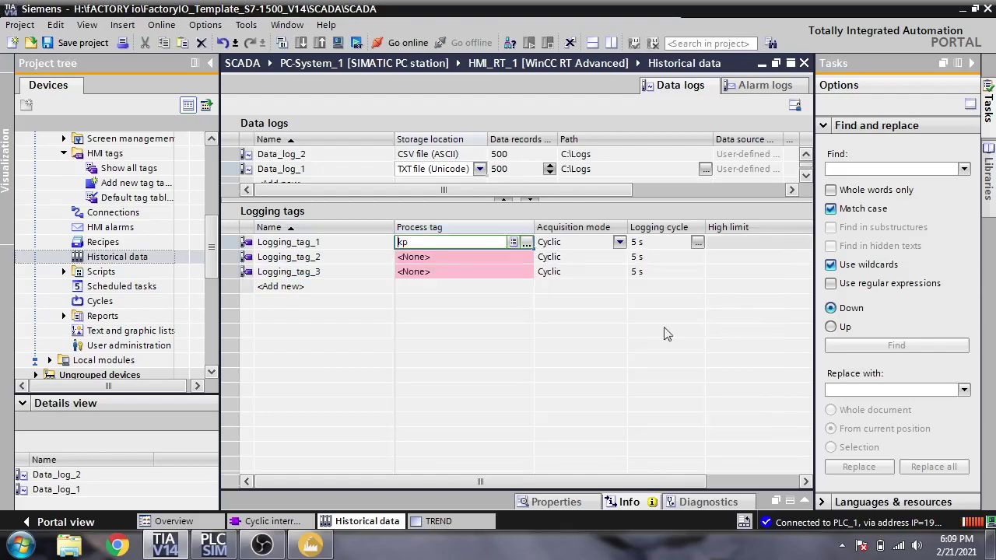
- Assign Ti and Td as the process tags of the second and third logging tags
{"action": "left_click", "coordinate": [523, 261]}
{"action": "left_click", "coordinate": [527, 257]}
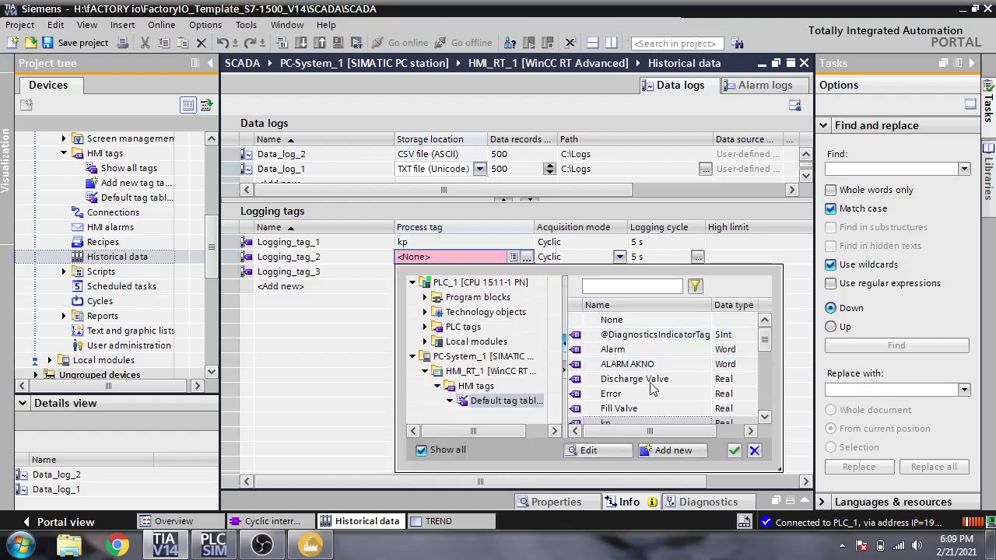
{"action": "scroll", "coordinate": [766, 365], "scroll_direction": "down", "scroll_amount": 3}
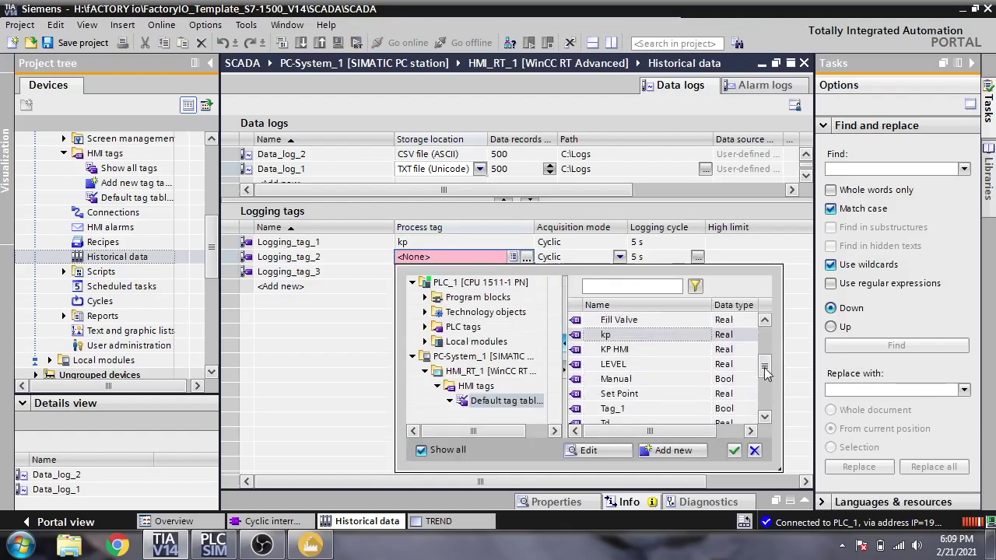
{"action": "scroll", "coordinate": [766, 374], "scroll_direction": "down", "scroll_amount": 2}
{"action": "type", "text": "ti"}
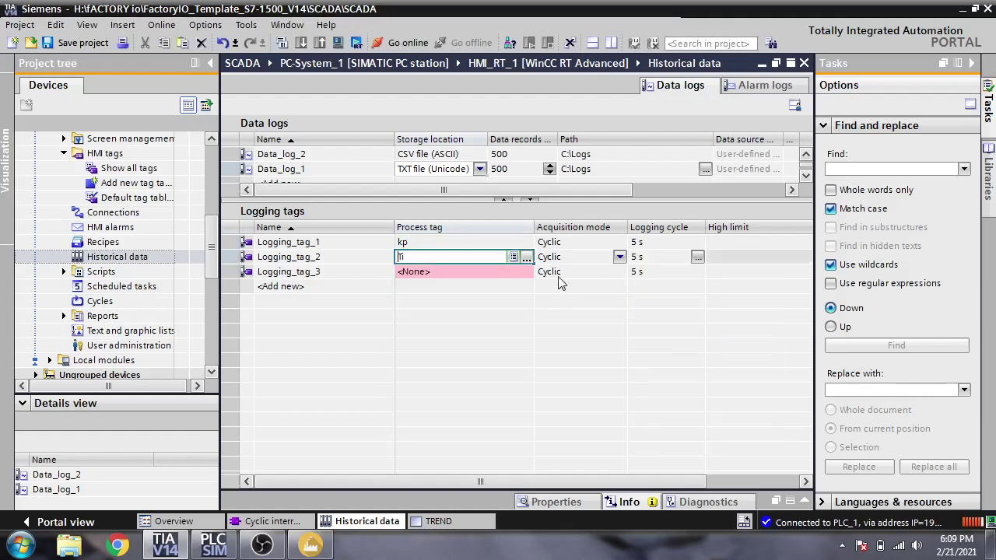
{"action": "left_click", "coordinate": [523, 271]}
{"action": "left_click", "coordinate": [526, 272]}
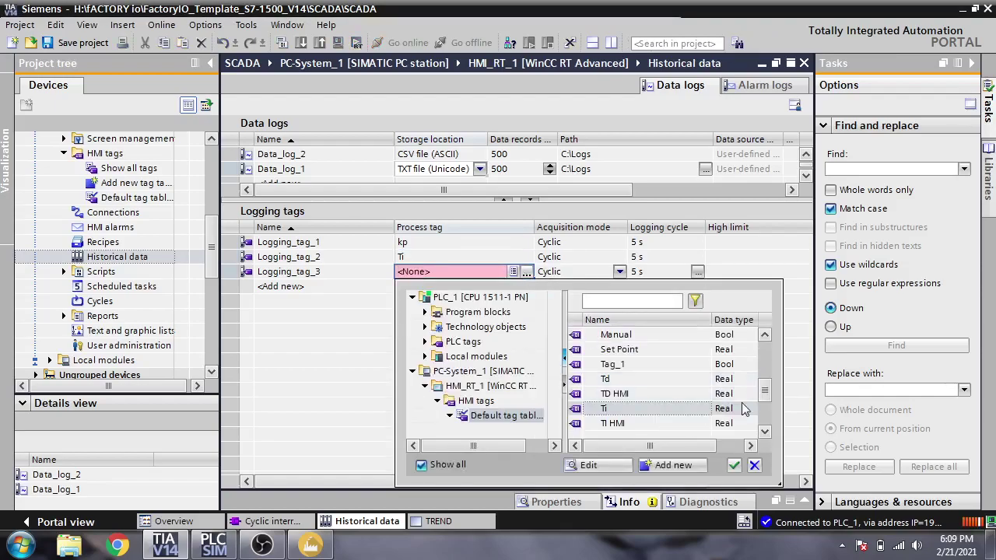
{"action": "double_click", "coordinate": [700, 379]}
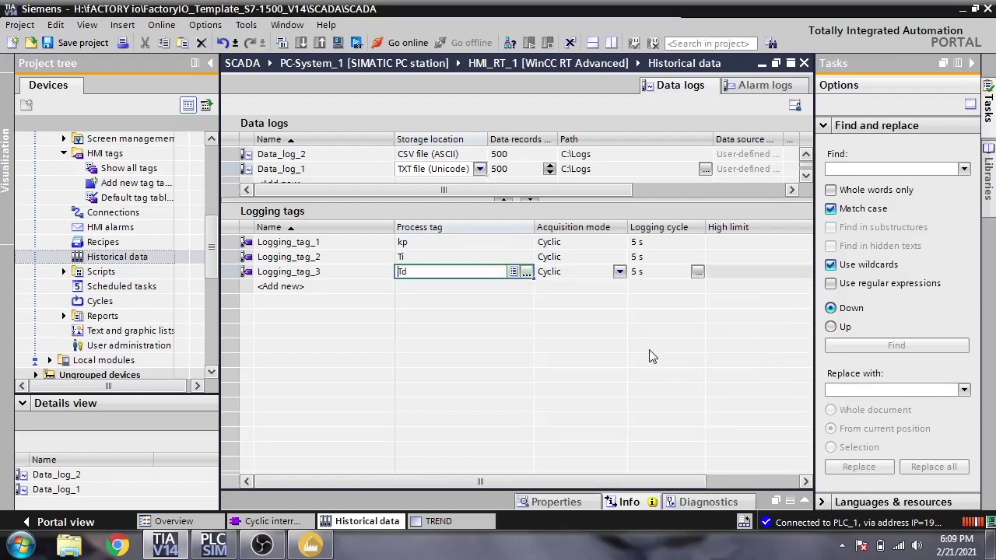
- Set the logging cycle of the kp, Ti and Td tags to 2 s
{"action": "left_click", "coordinate": [636, 242]}
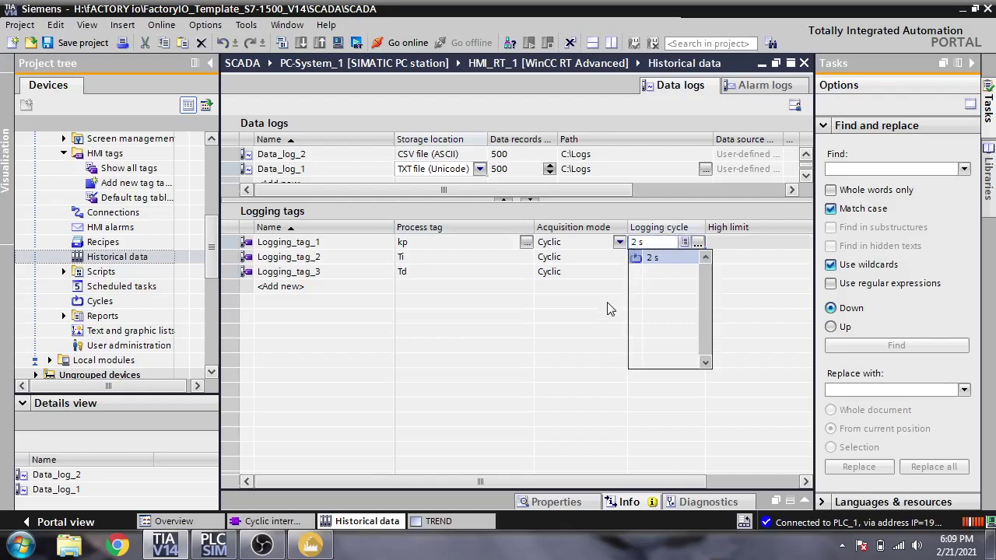
{"action": "left_click", "coordinate": [636, 257]}
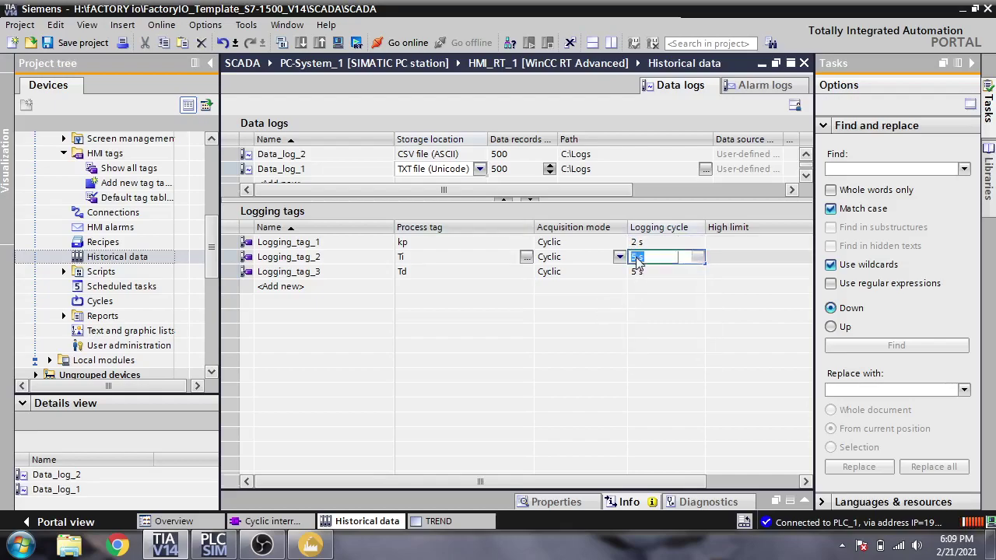
{"action": "type", "text": "2"}
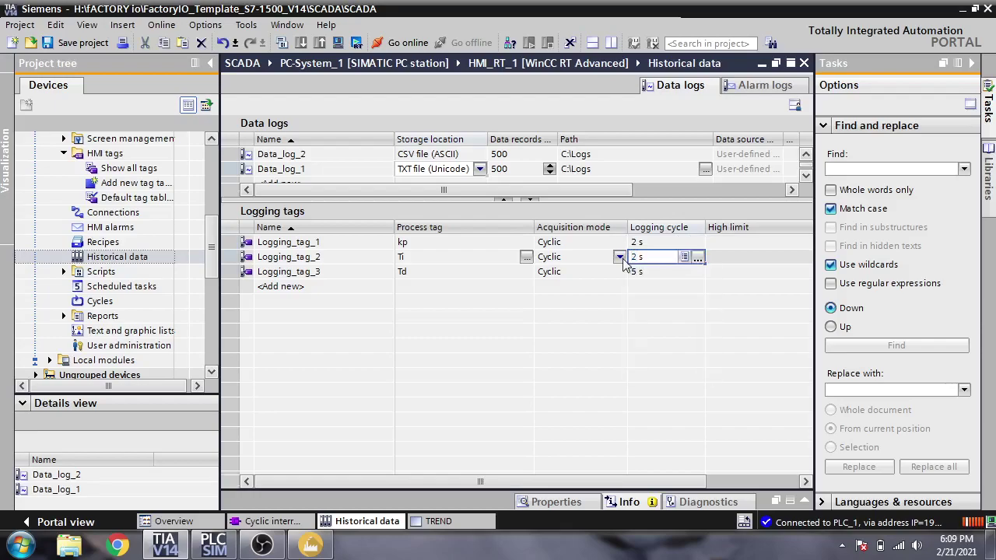
{"action": "left_click", "coordinate": [636, 271]}
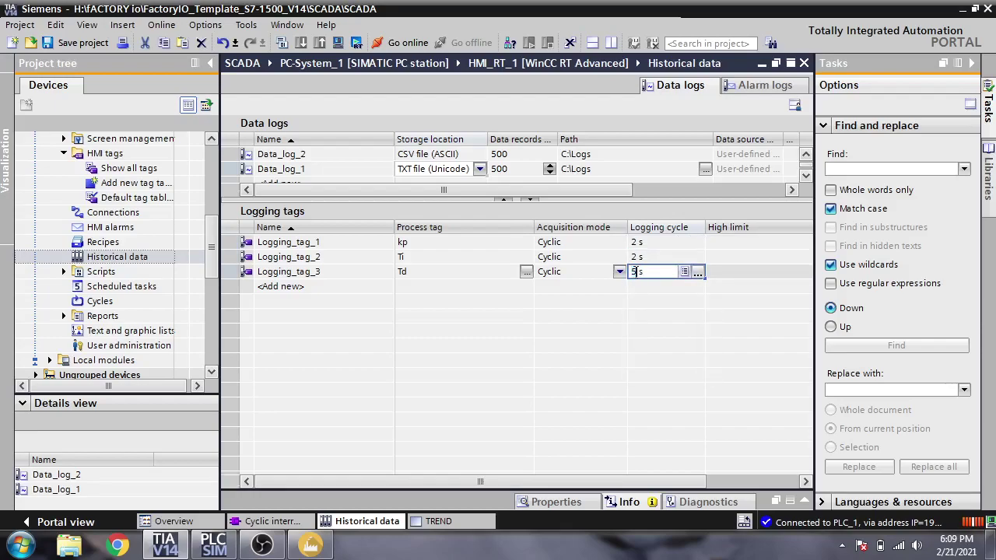
{"action": "type", "text": "2"}
- Save the project and show the Toolbox's basic screen elements
{"action": "left_click", "coordinate": [82, 43]}
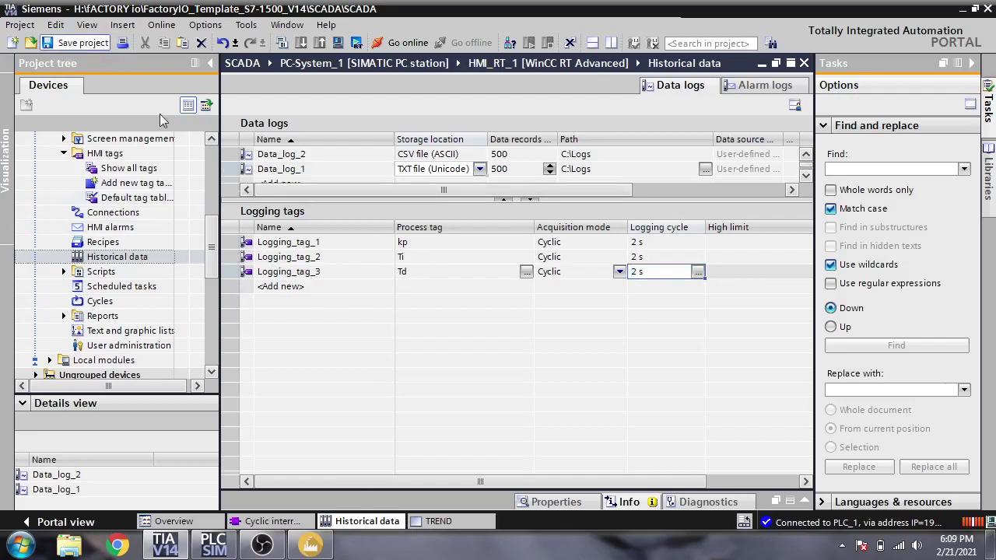
{"action": "left_click", "coordinate": [430, 522]}
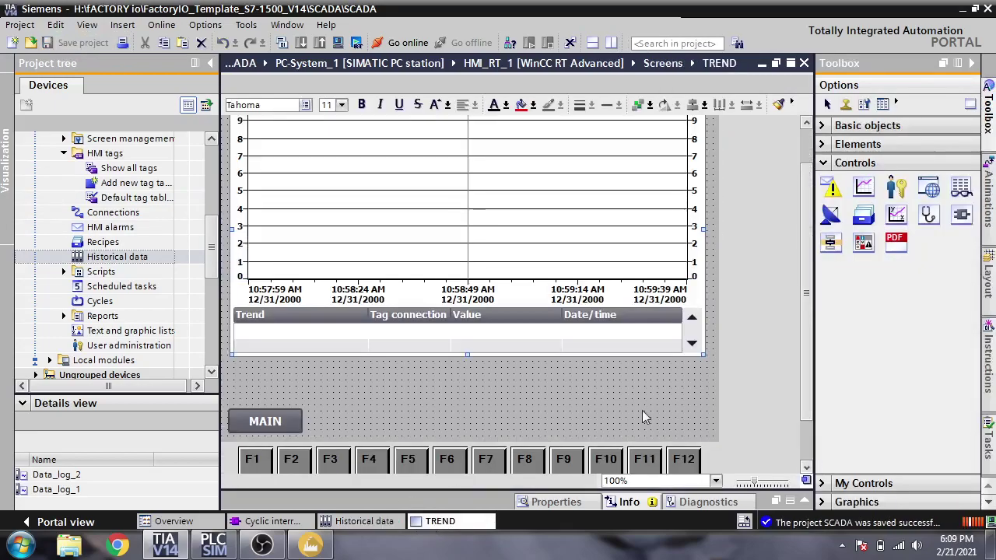
{"action": "left_click", "coordinate": [823, 162]}
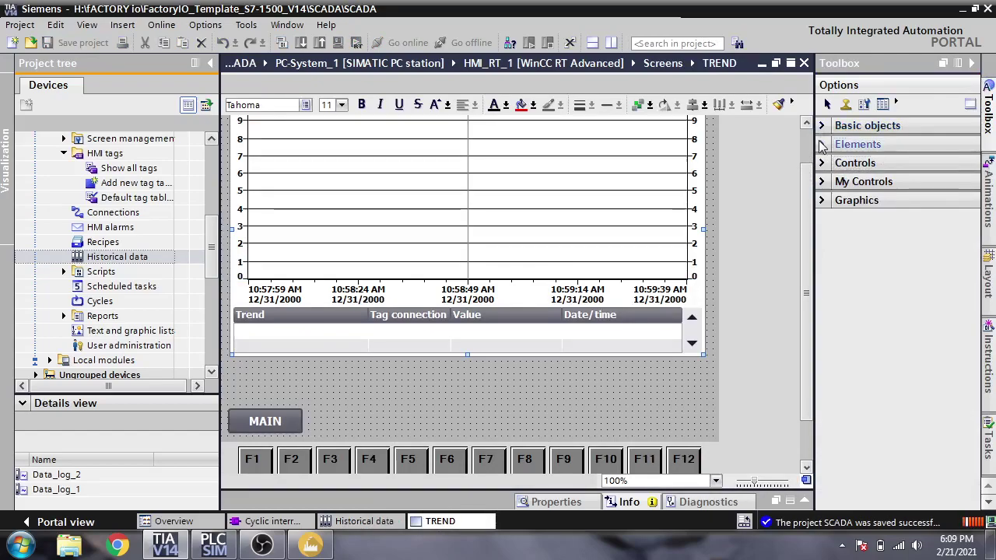
{"action": "left_click", "coordinate": [822, 146]}
- Place a button below the trend view on TREND and label it LOG ON
{"action": "left_click_drag", "start_coordinate": [862, 168], "coordinate": [268, 379]}
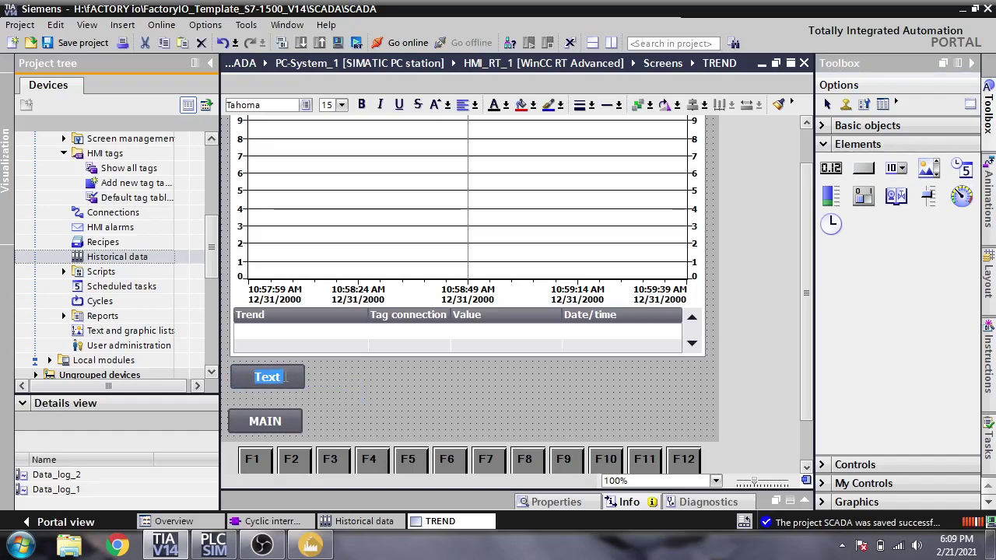
{"action": "type", "text": "LOG OU"}
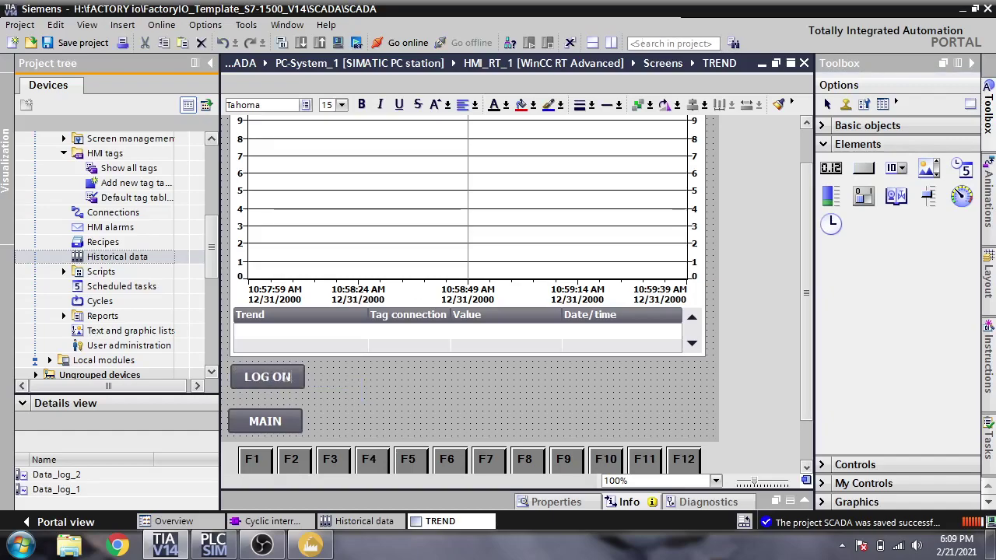
{"action": "left_click", "coordinate": [326, 404]}
{"action": "left_click", "coordinate": [286, 384]}
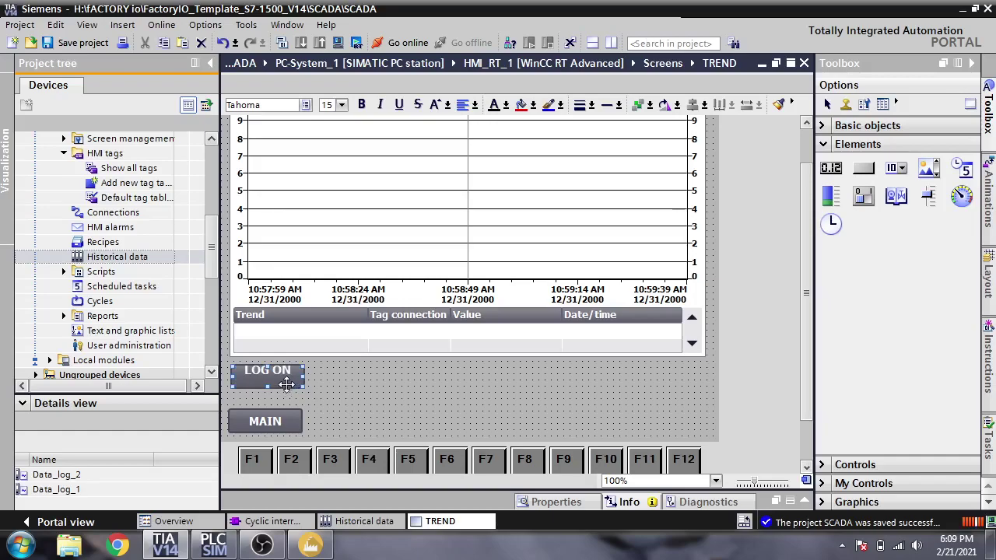
{"action": "left_click", "coordinate": [287, 382]}
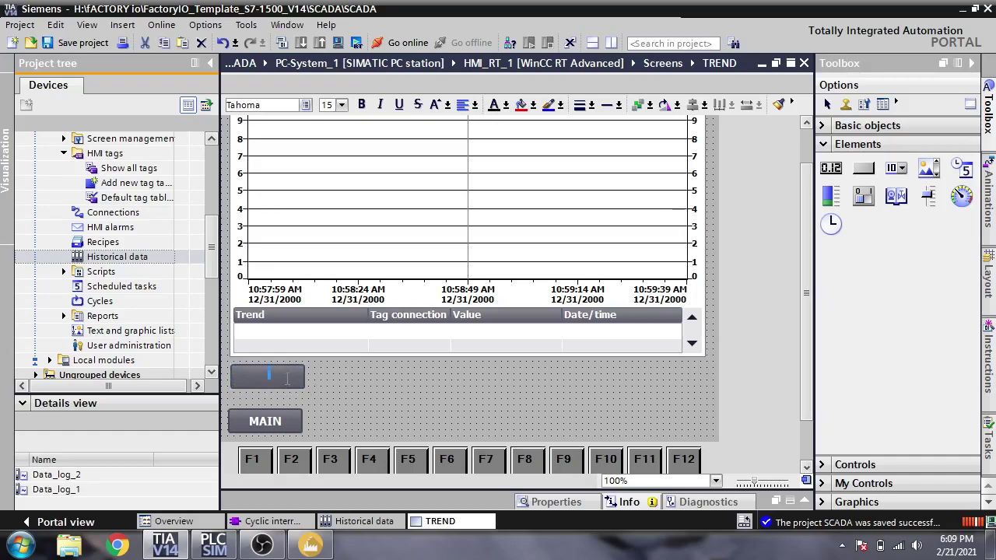
{"action": "type", "text": "LOG ONLO"}
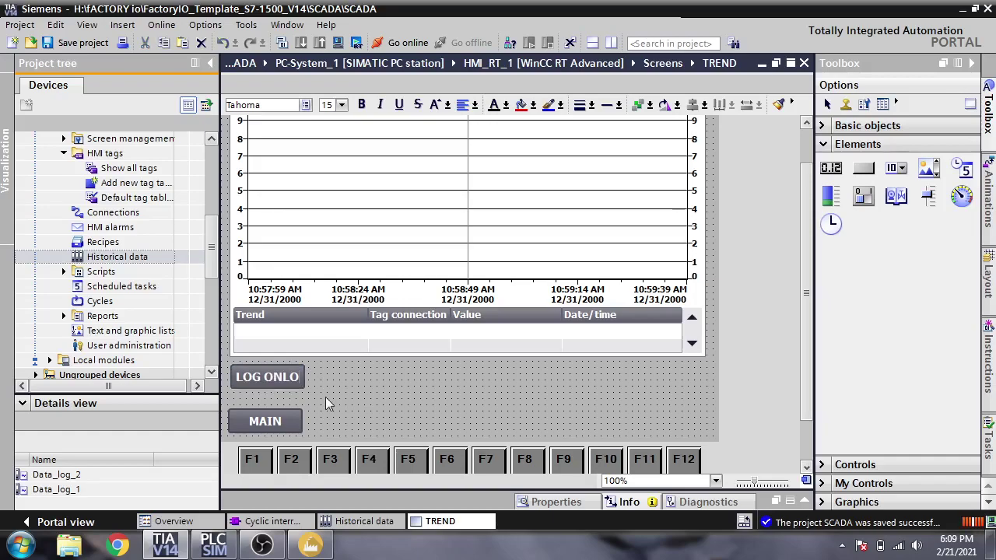
{"action": "key", "text": "BackSpace"}
{"action": "key", "text": "BackSpace"}
{"action": "key", "text": "BackSpace"}
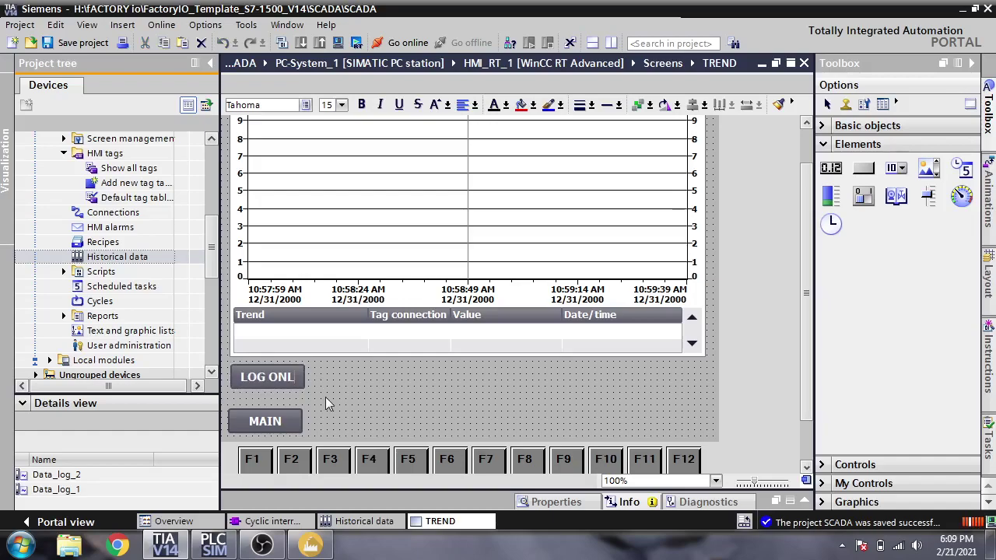
{"action": "left_click", "coordinate": [325, 397]}
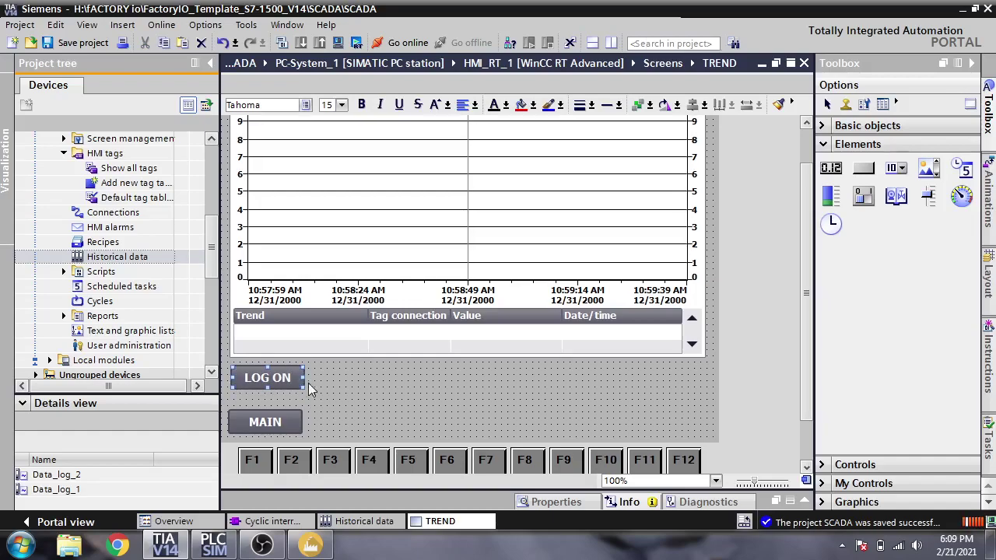
- Add StartLogging with Data_log_1 to the LOG ON button's Press event
{"action": "double_click", "coordinate": [461, 406]}
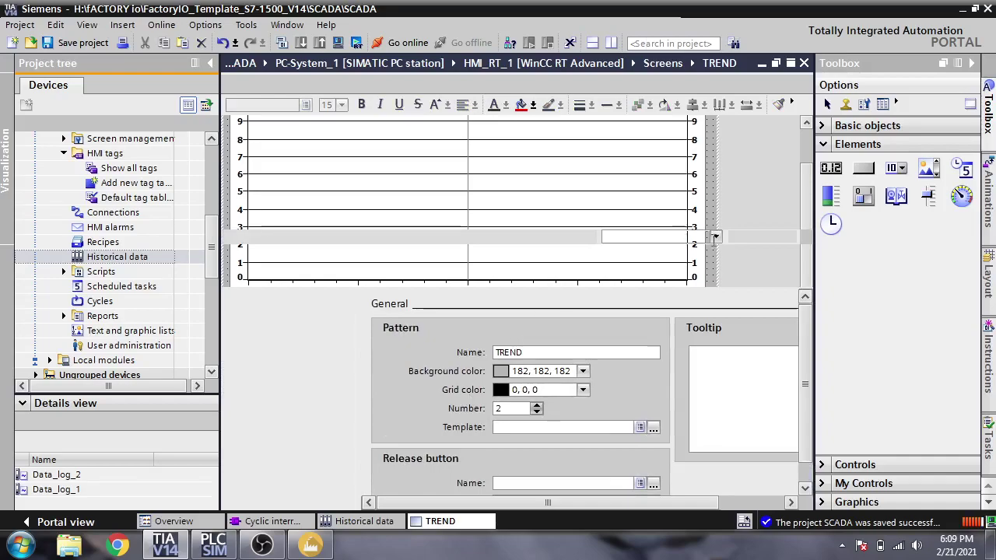
{"action": "left_click_drag", "start_coordinate": [806, 150], "coordinate": [806, 192]}
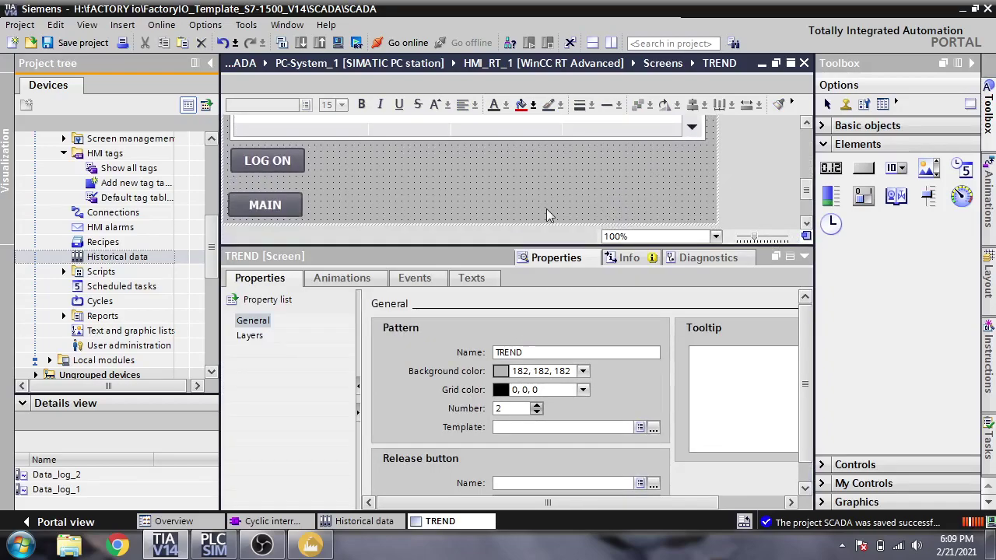
{"action": "left_click", "coordinate": [296, 161]}
{"action": "left_click", "coordinate": [296, 161]}
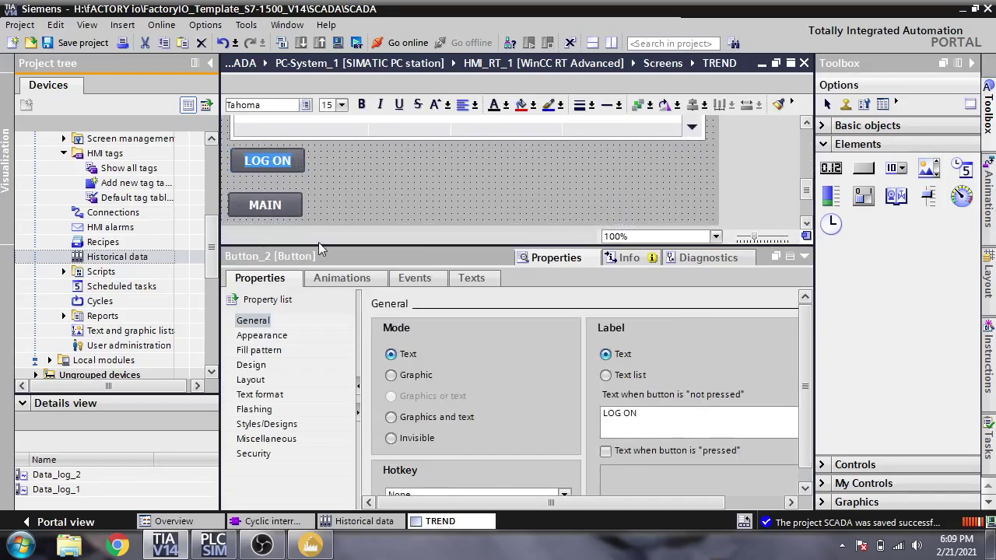
{"action": "left_click", "coordinate": [415, 278]}
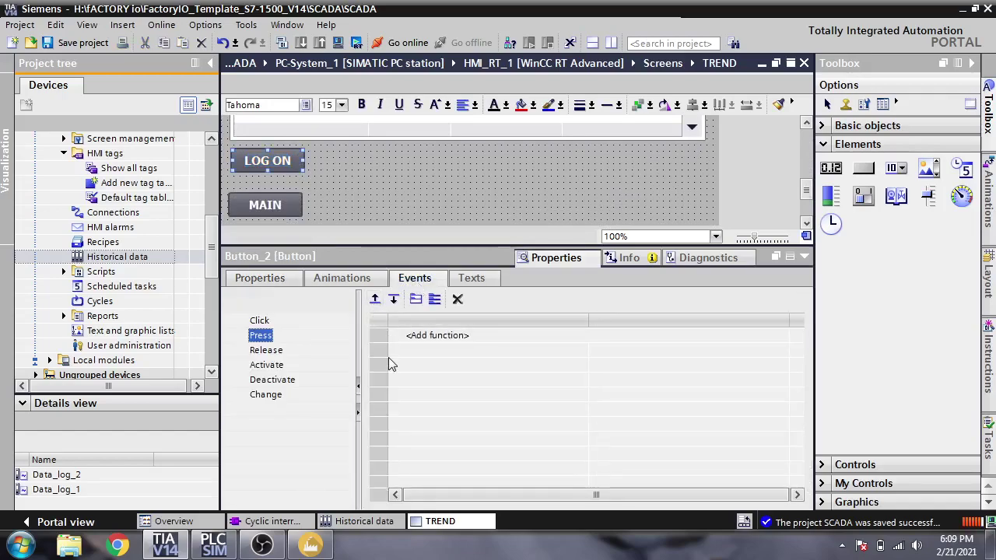
{"action": "left_click", "coordinate": [449, 335]}
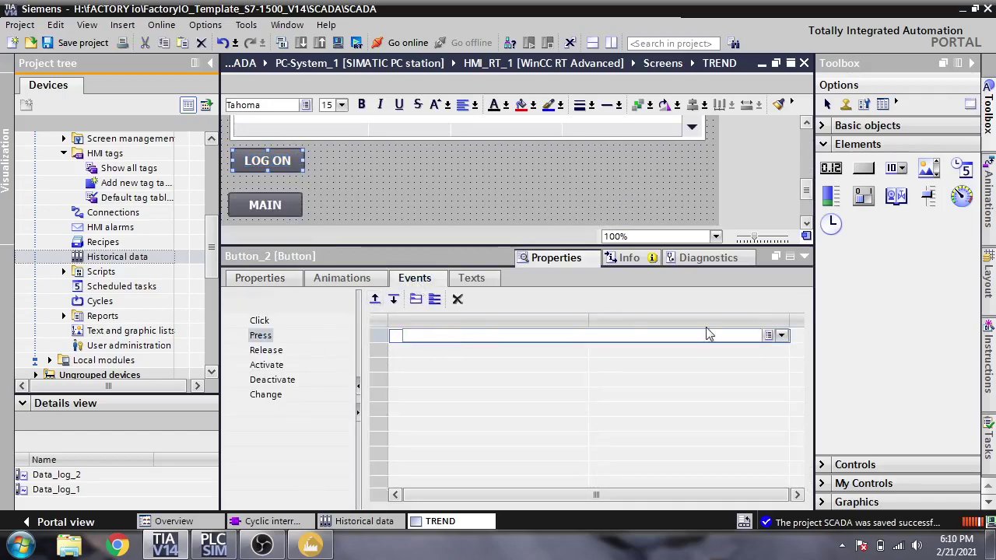
{"action": "left_click", "coordinate": [781, 335]}
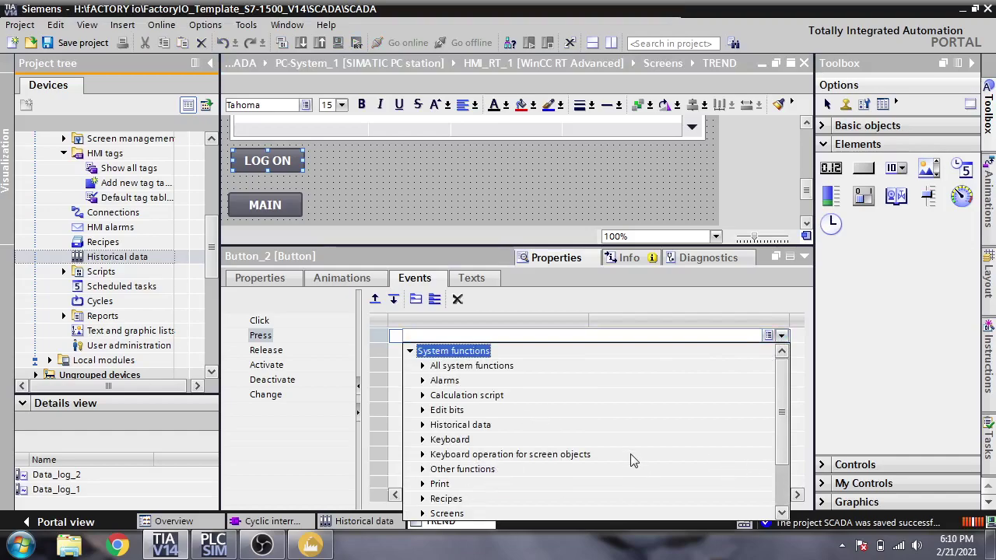
{"action": "left_click", "coordinate": [422, 425]}
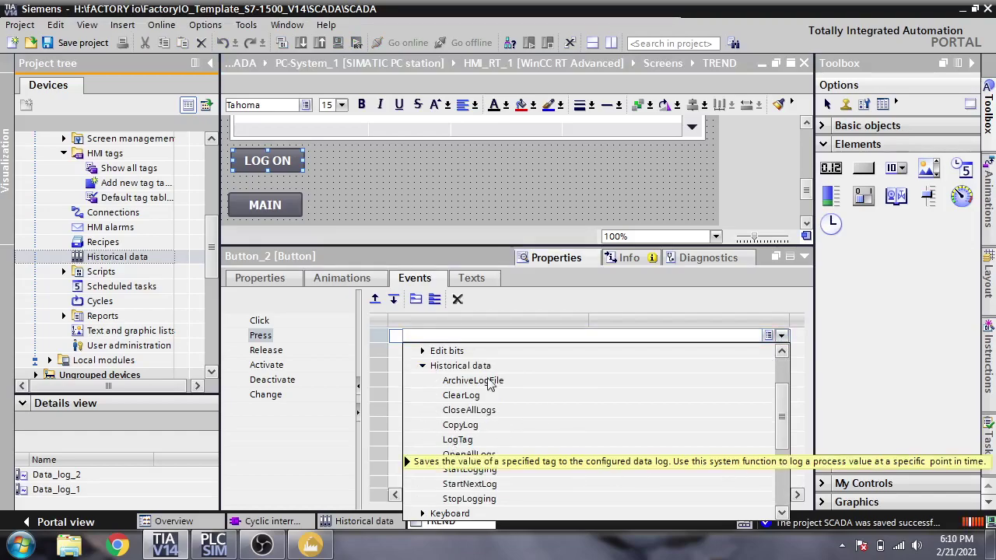
{"action": "left_click", "coordinate": [488, 470]}
{"action": "left_click", "coordinate": [648, 364]}
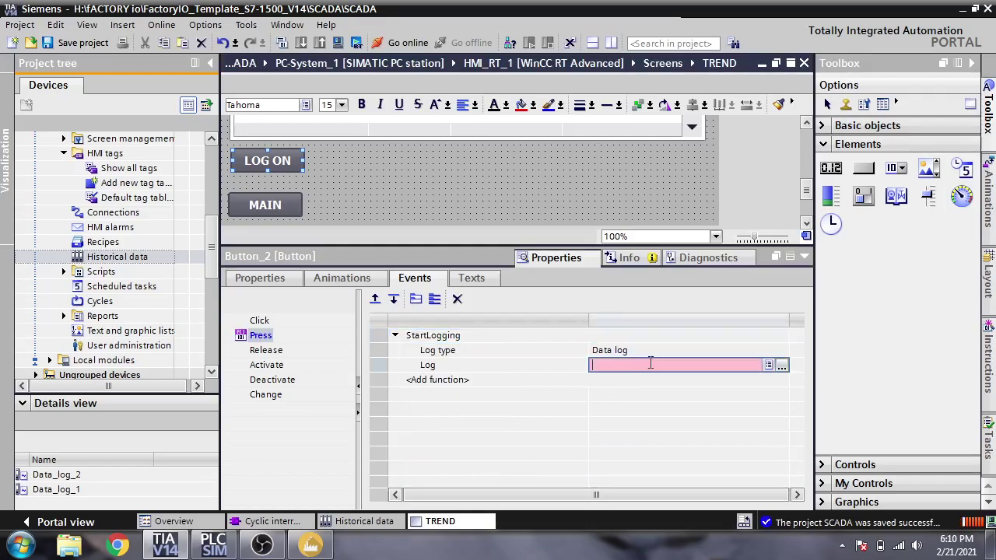
{"action": "left_click", "coordinate": [781, 365]}
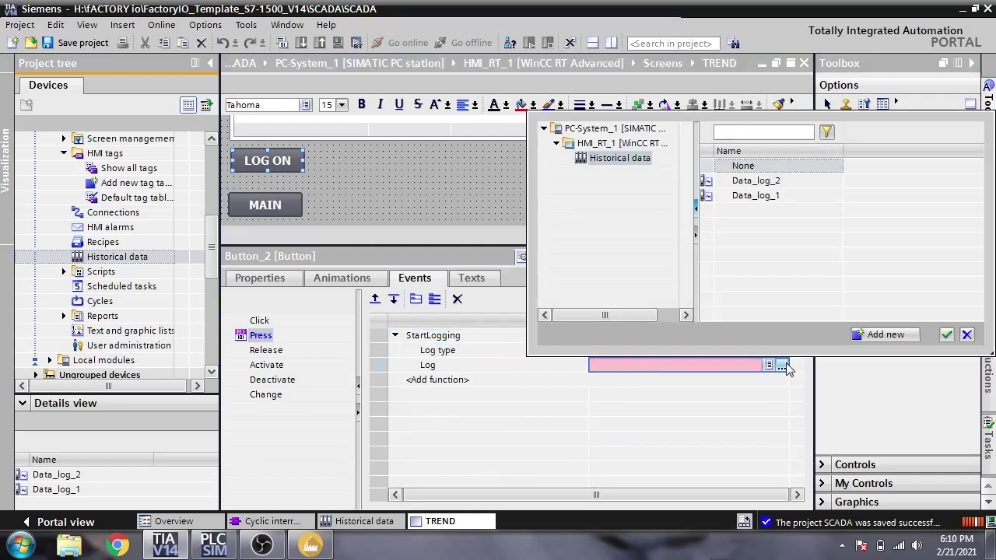
{"action": "double_click", "coordinate": [754, 197]}
- Add a second StartLogging function for Data_log_2 to the same Press event
{"action": "left_click", "coordinate": [706, 379]}
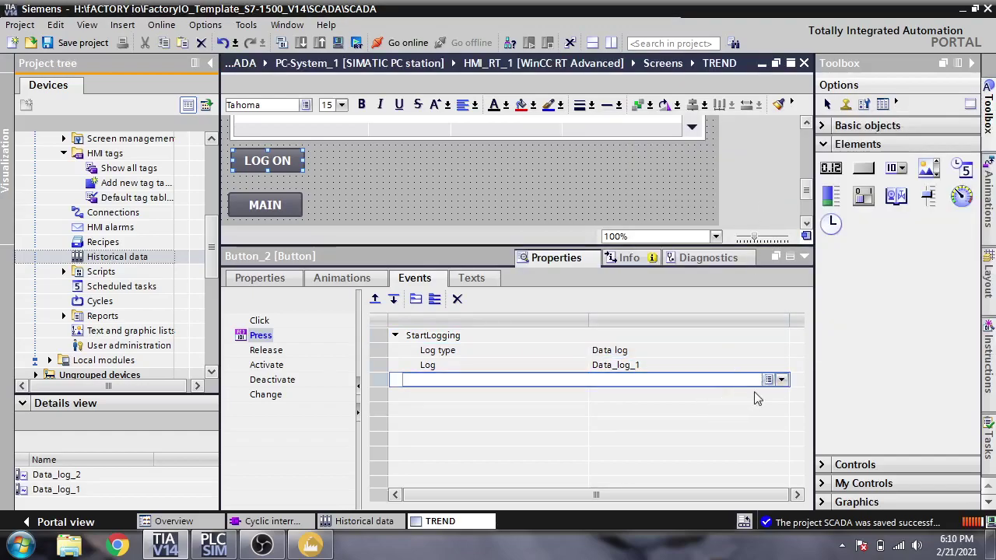
{"action": "left_click", "coordinate": [781, 380]}
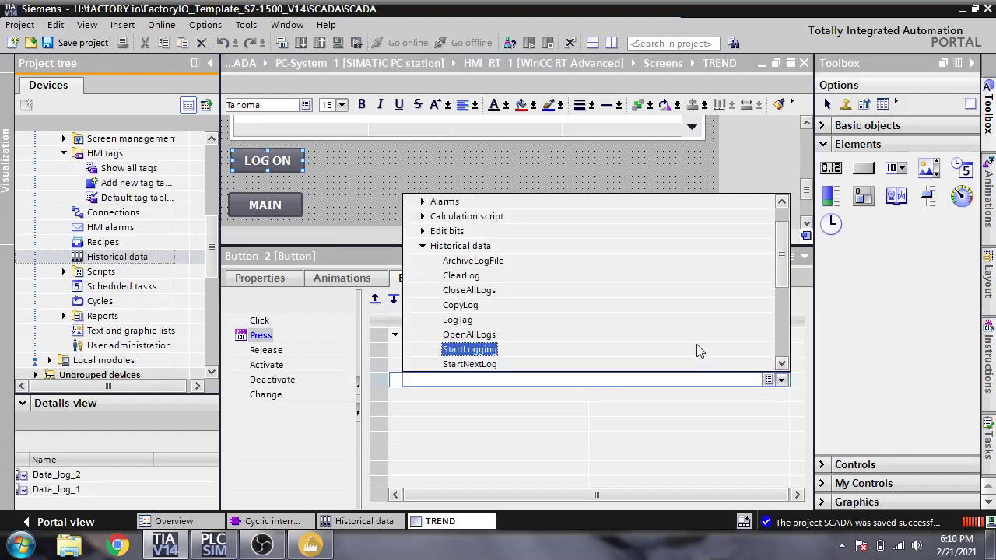
{"action": "left_click", "coordinate": [470, 350]}
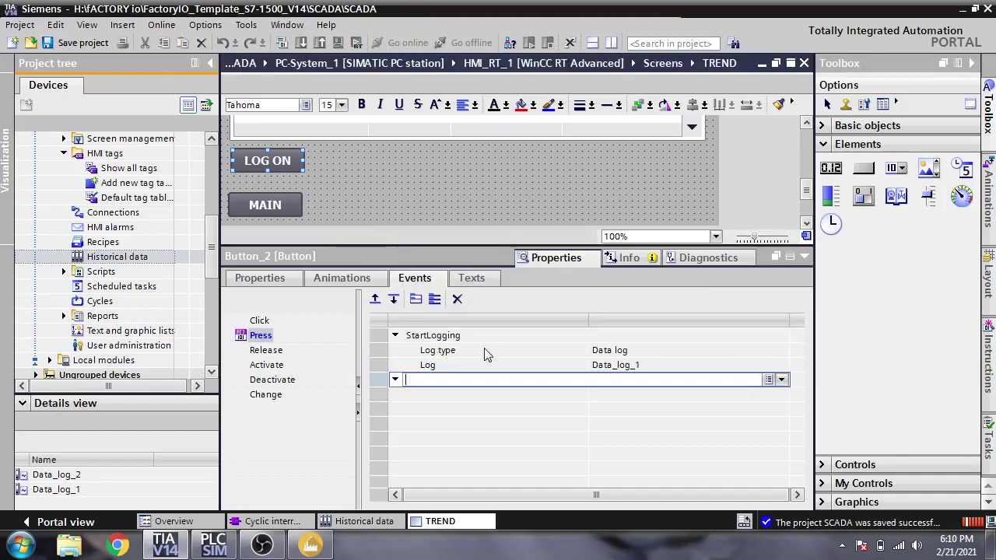
{"action": "left_click", "coordinate": [728, 406]}
{"action": "left_click", "coordinate": [781, 409]}
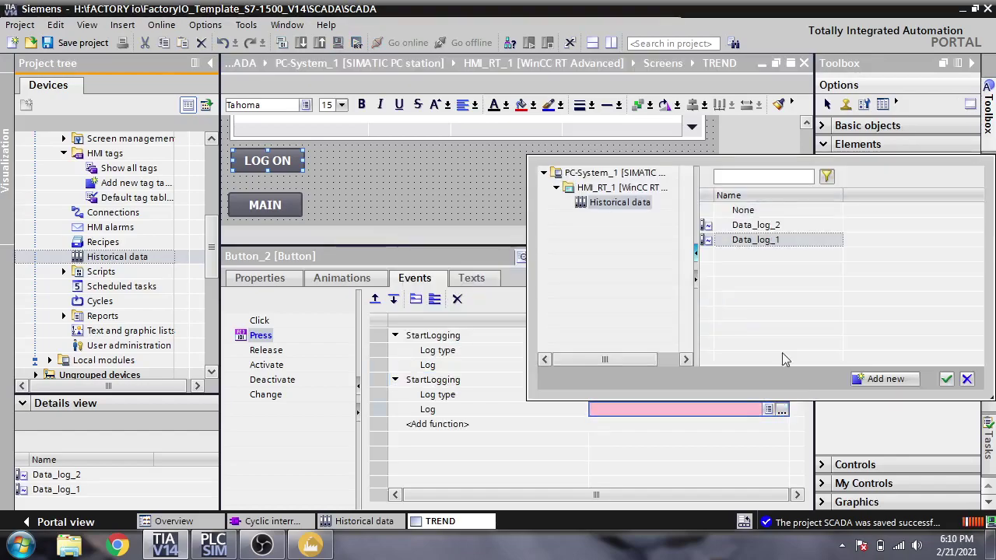
{"action": "left_click", "coordinate": [774, 227]}
{"action": "left_click", "coordinate": [775, 230]}
{"action": "left_click", "coordinate": [731, 424]}
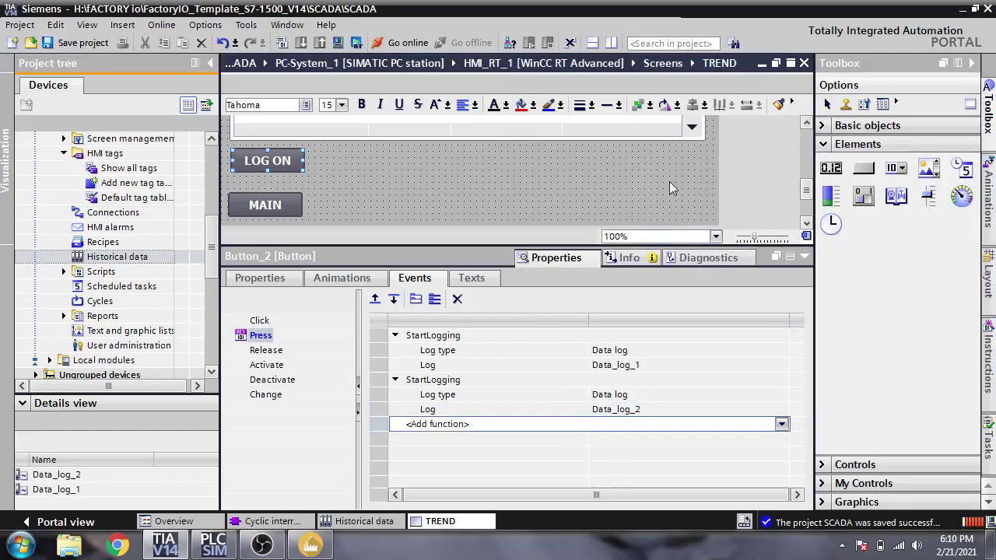
{"action": "left_click", "coordinate": [867, 171]}
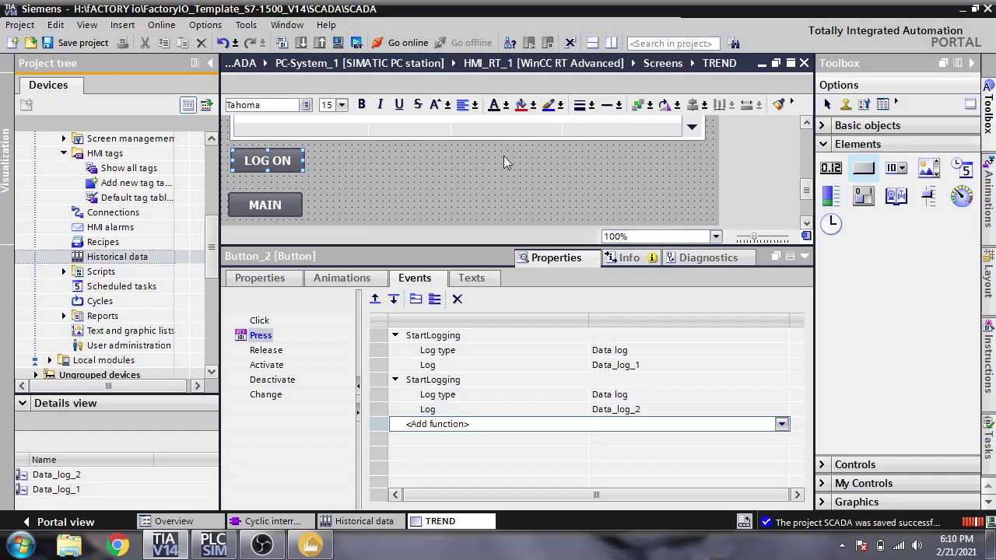
- Draw a second button beside LOG ON and label it 'LOG OFF'
{"action": "left_click_drag", "start_coordinate": [408, 174], "coordinate": [333, 147]}
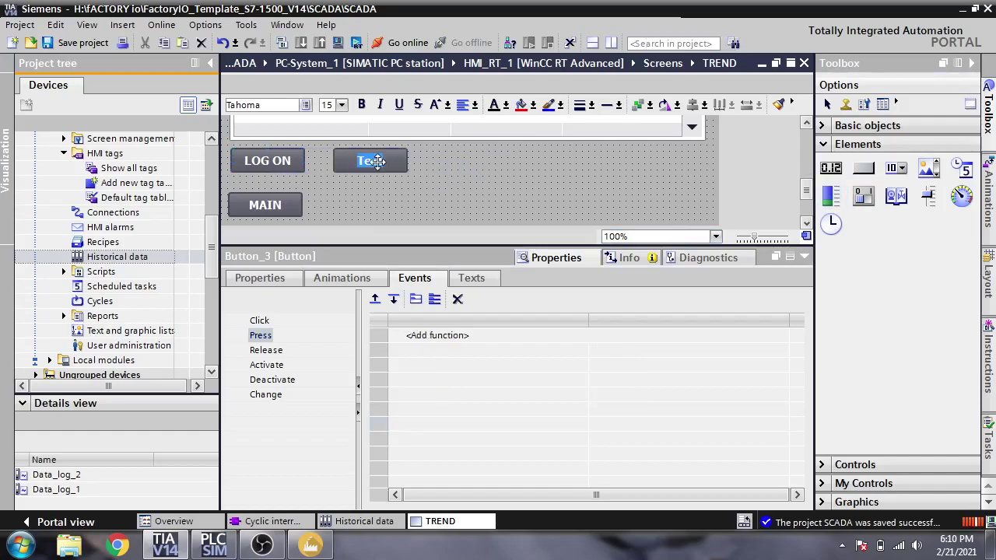
{"action": "type", "text": "LOG OFF"}
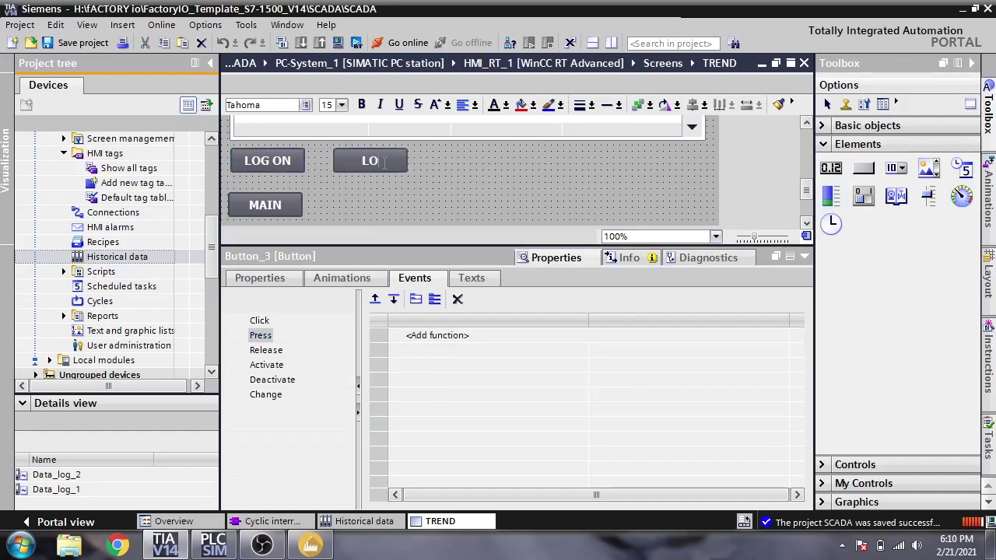
{"action": "left_click", "coordinate": [437, 194]}
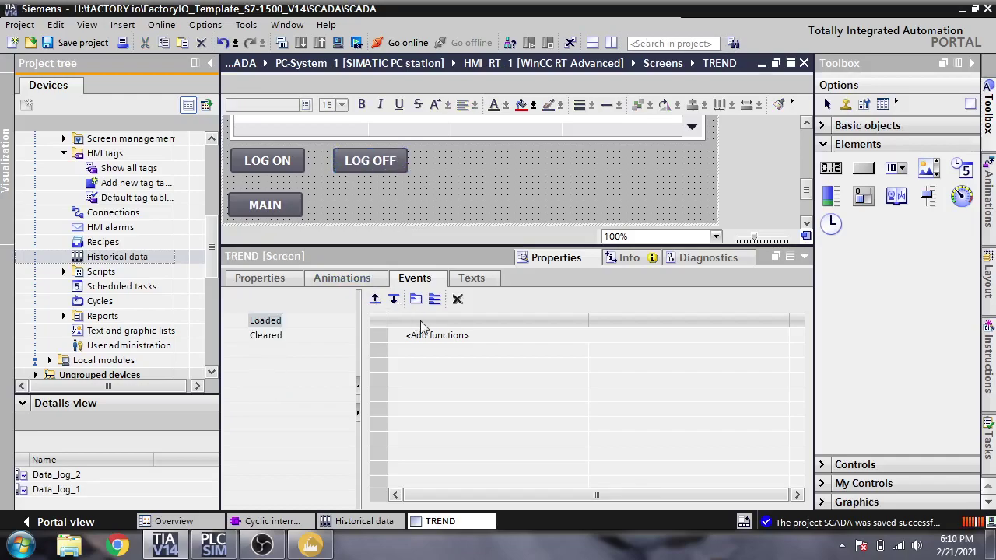
- Assign StopLogging with log Data_log_1 to the LOG OFF button's Press event
{"action": "double_click", "coordinate": [389, 161]}
{"action": "left_click", "coordinate": [530, 336]}
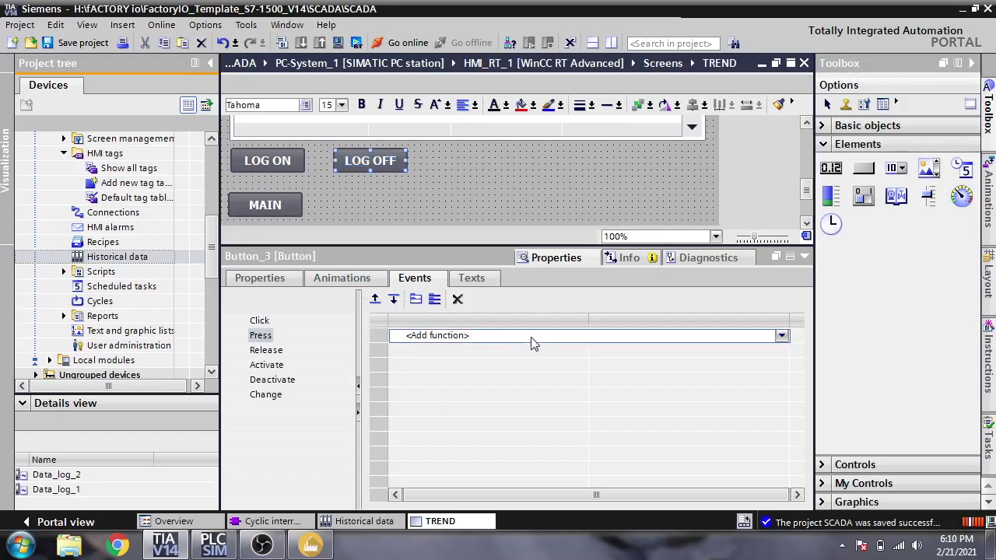
{"action": "left_click", "coordinate": [732, 337]}
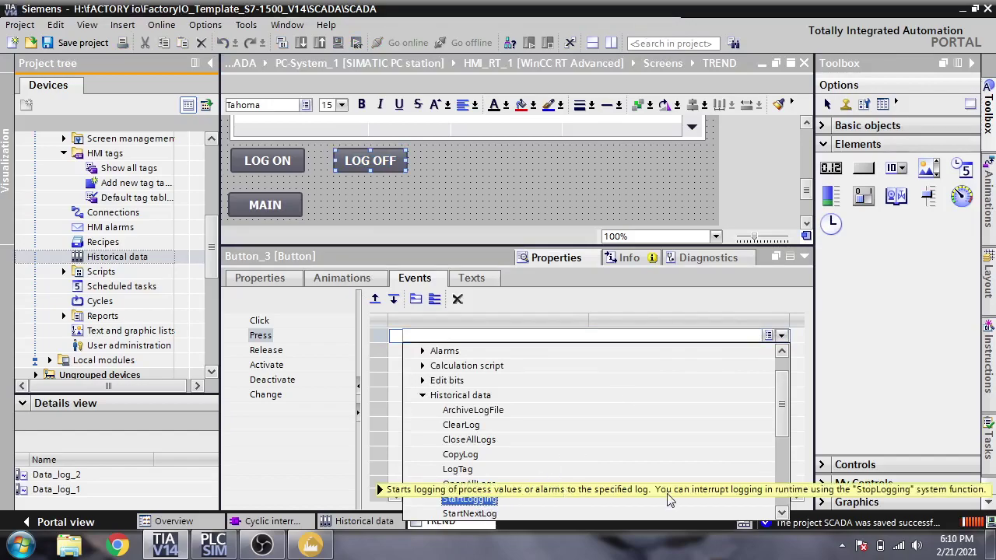
{"action": "scroll", "coordinate": [773, 433], "scroll_direction": "down", "scroll_amount": 1}
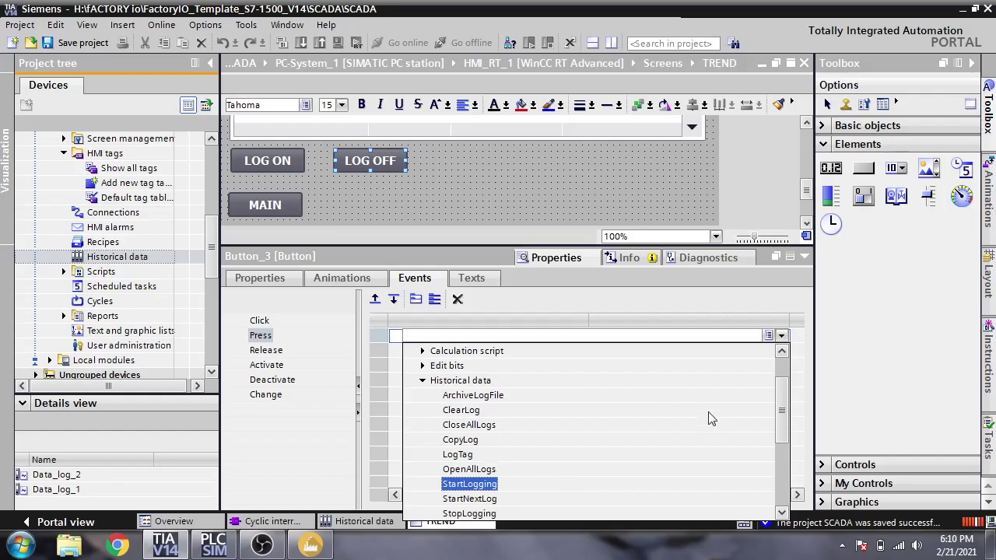
{"action": "scroll", "coordinate": [785, 420], "scroll_direction": "down", "scroll_amount": 1}
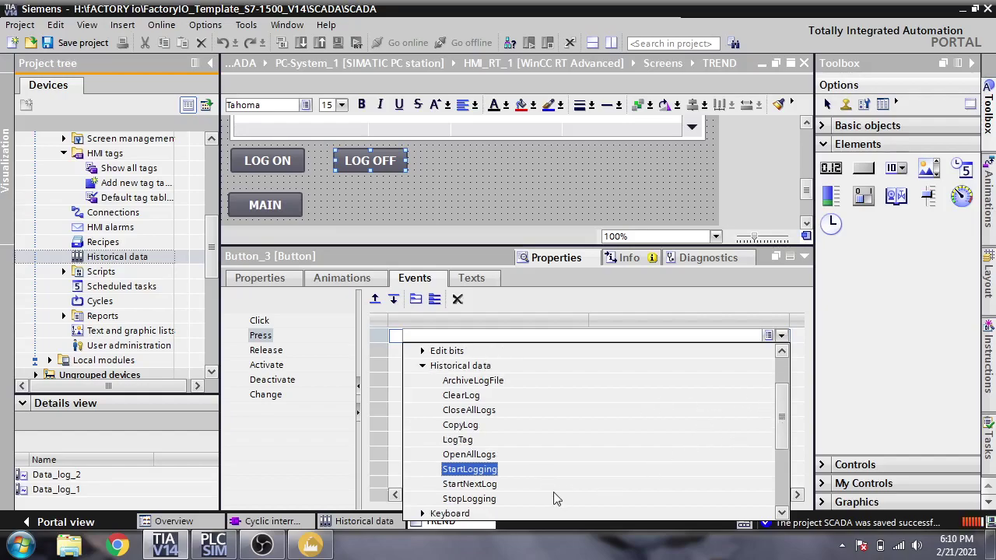
{"action": "left_click", "coordinate": [489, 498]}
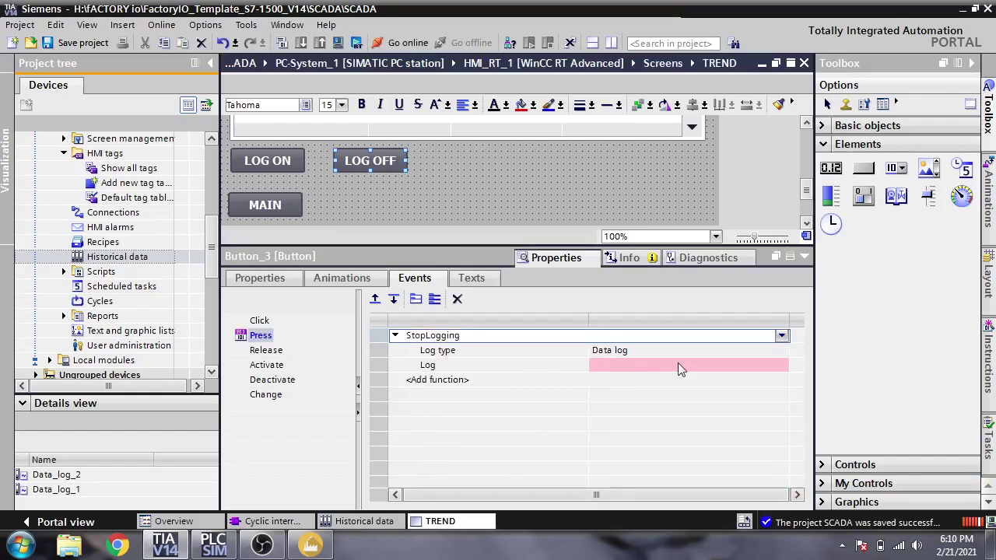
{"action": "left_click", "coordinate": [697, 365]}
{"action": "left_click", "coordinate": [781, 364]}
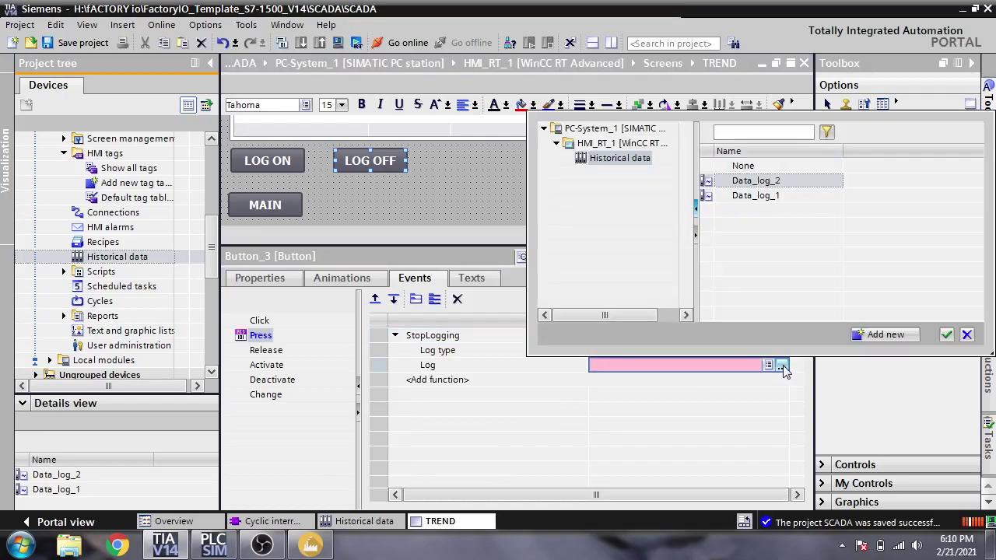
{"action": "double_click", "coordinate": [756, 196]}
- Add a second StopLogging function to the Press event for Data_log_2
{"action": "left_click", "coordinate": [574, 379]}
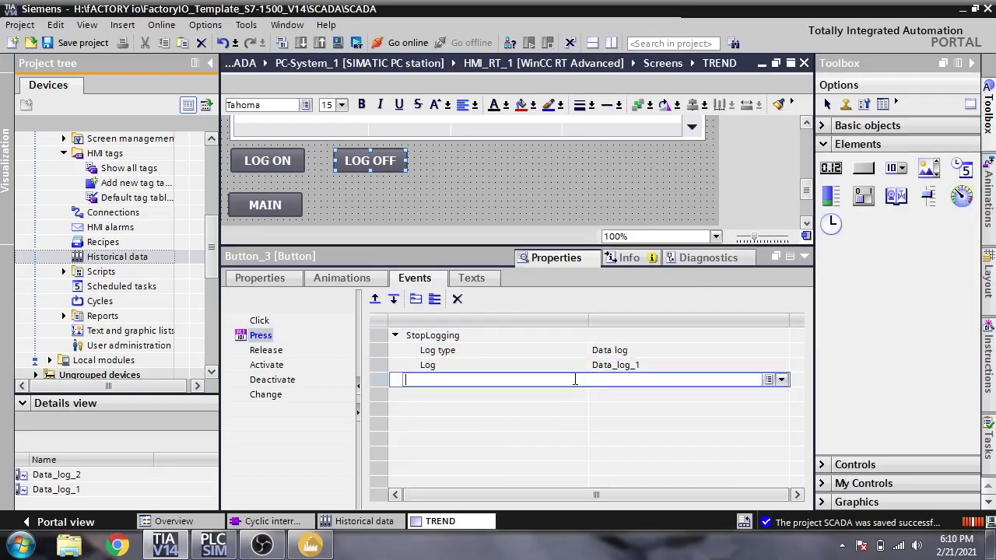
{"action": "left_click", "coordinate": [781, 380]}
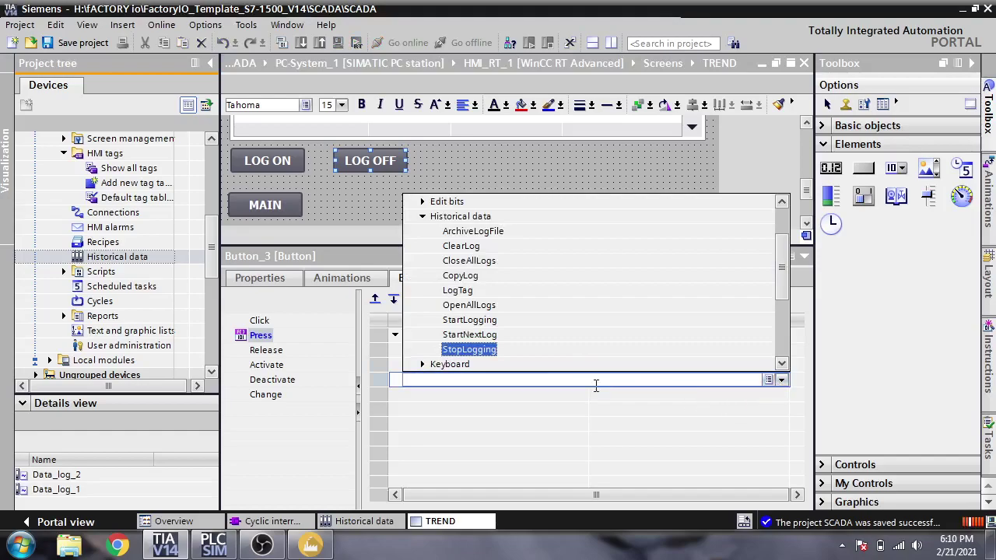
{"action": "left_click", "coordinate": [469, 349]}
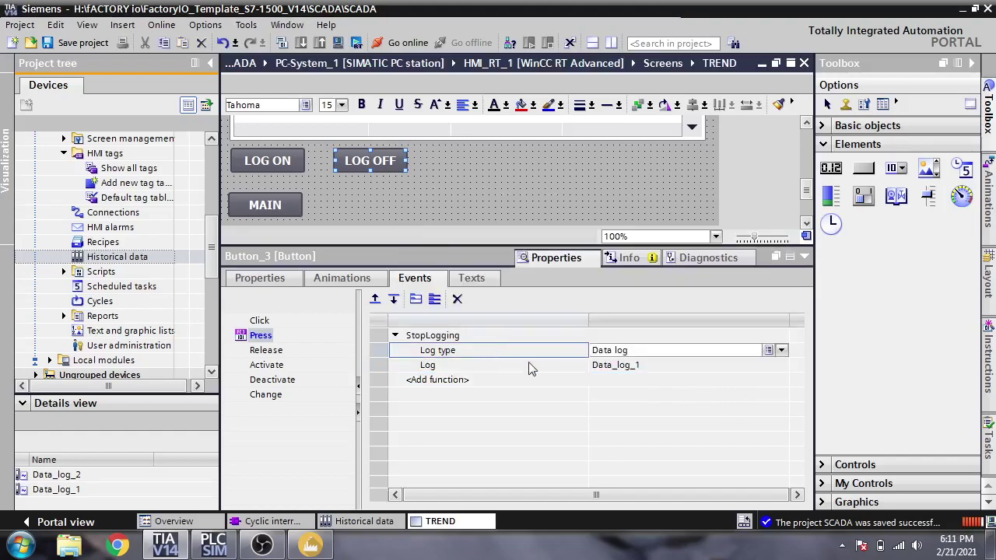
{"action": "left_click", "coordinate": [642, 381]}
{"action": "left_click", "coordinate": [781, 380]}
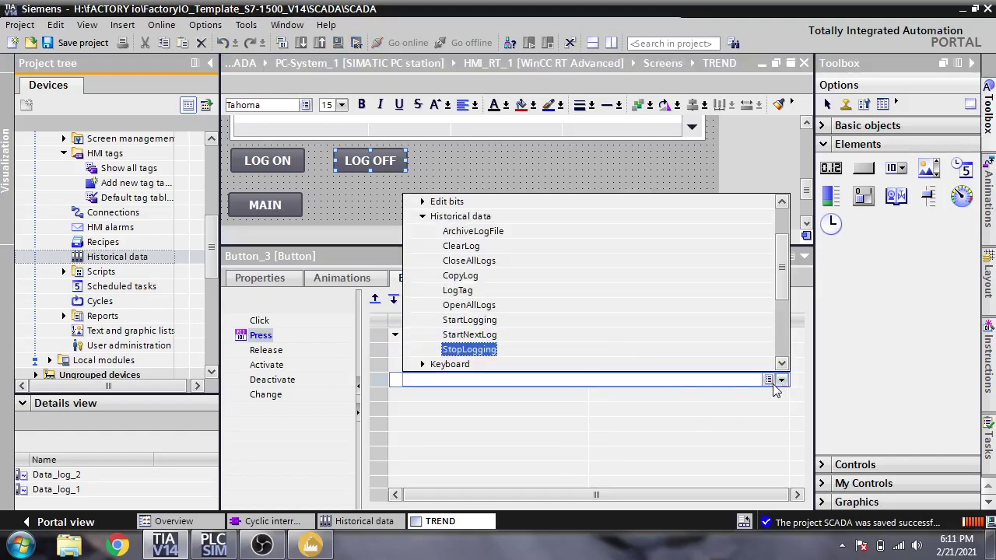
{"action": "left_click", "coordinate": [470, 349]}
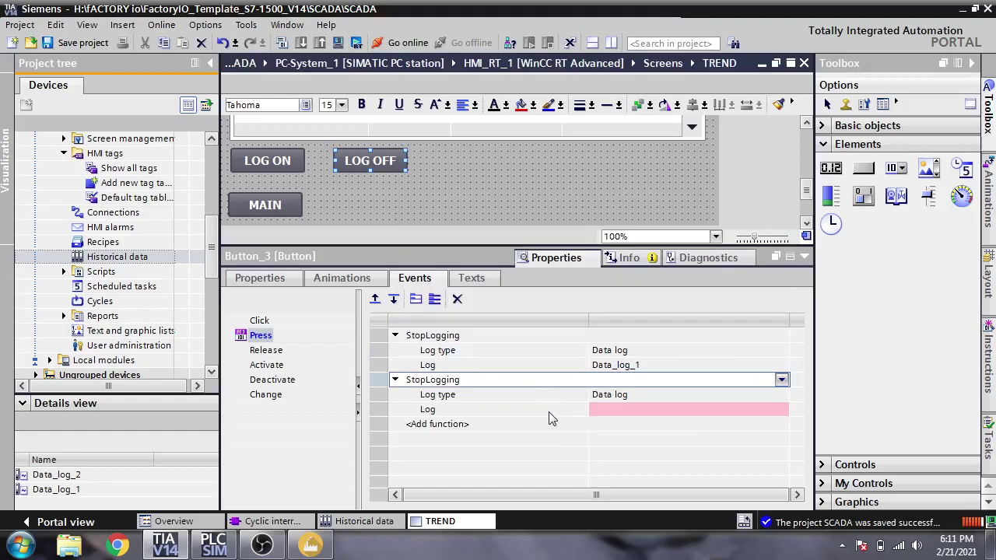
{"action": "left_click", "coordinate": [661, 406]}
{"action": "left_click", "coordinate": [781, 409]}
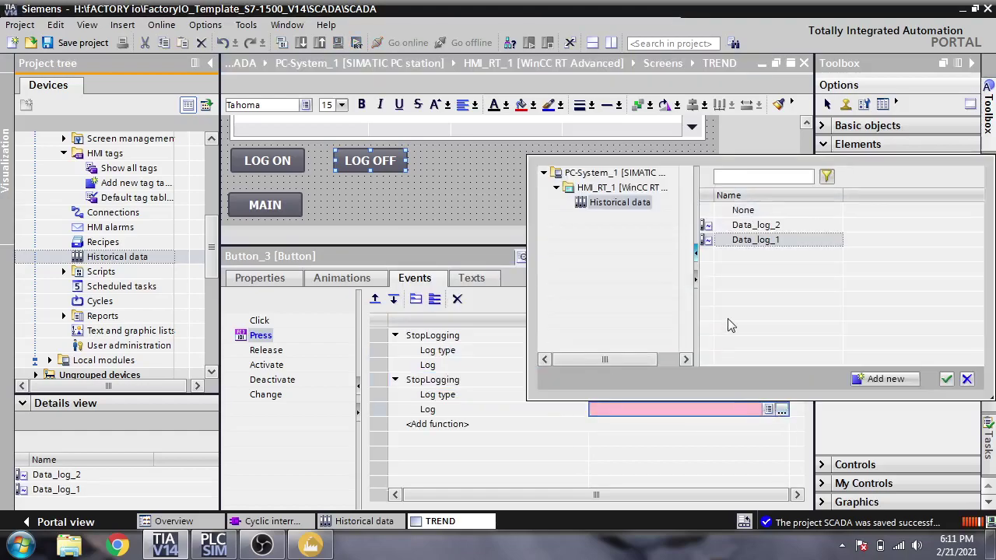
{"action": "double_click", "coordinate": [758, 238]}
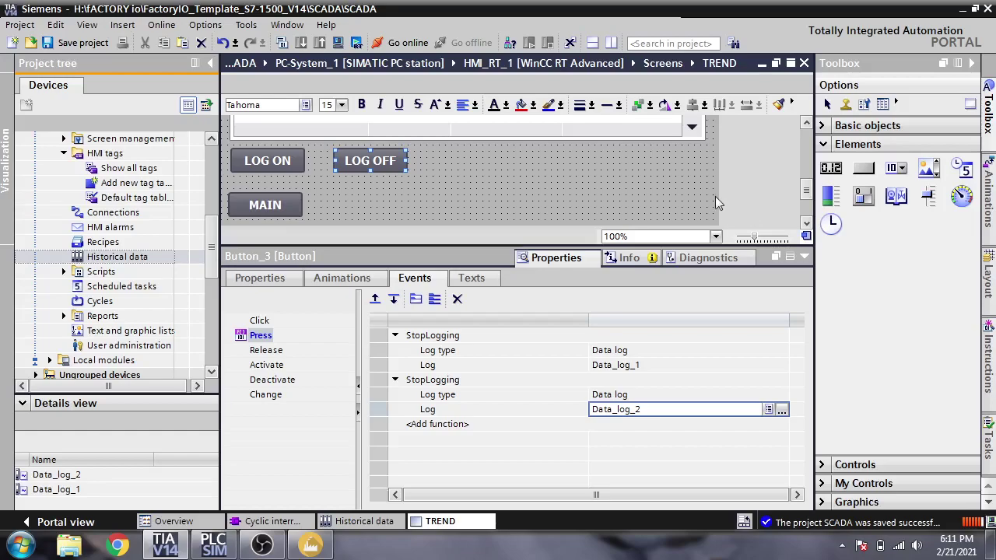
{"action": "left_click", "coordinate": [714, 196]}
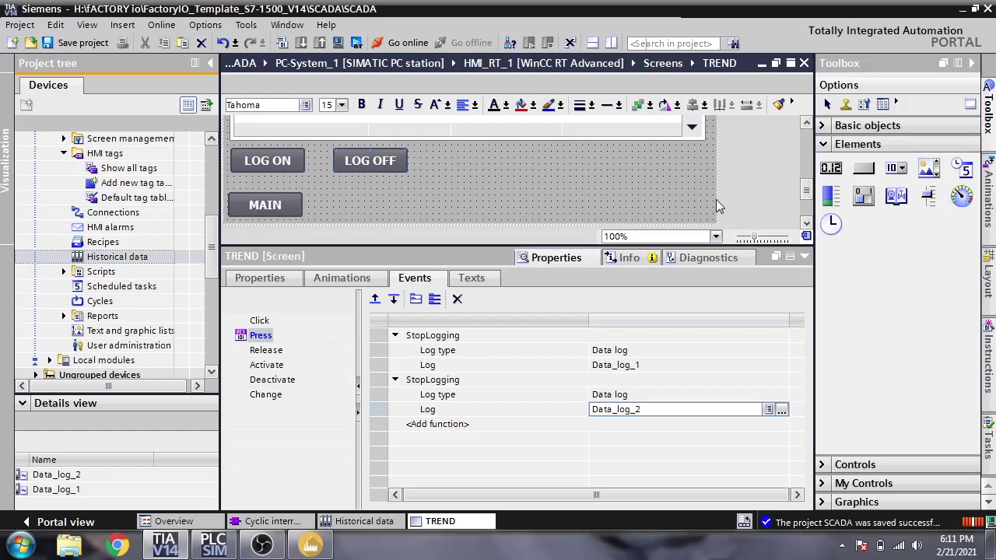
- Compile the HMI project with the new LOG OFF button
{"action": "left_click", "coordinate": [803, 259]}
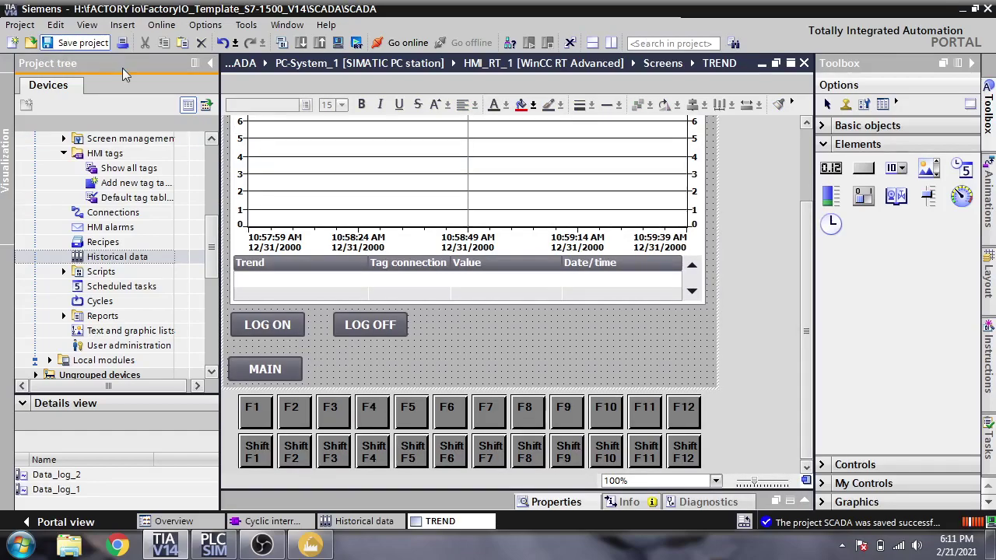
{"action": "left_click", "coordinate": [282, 42]}
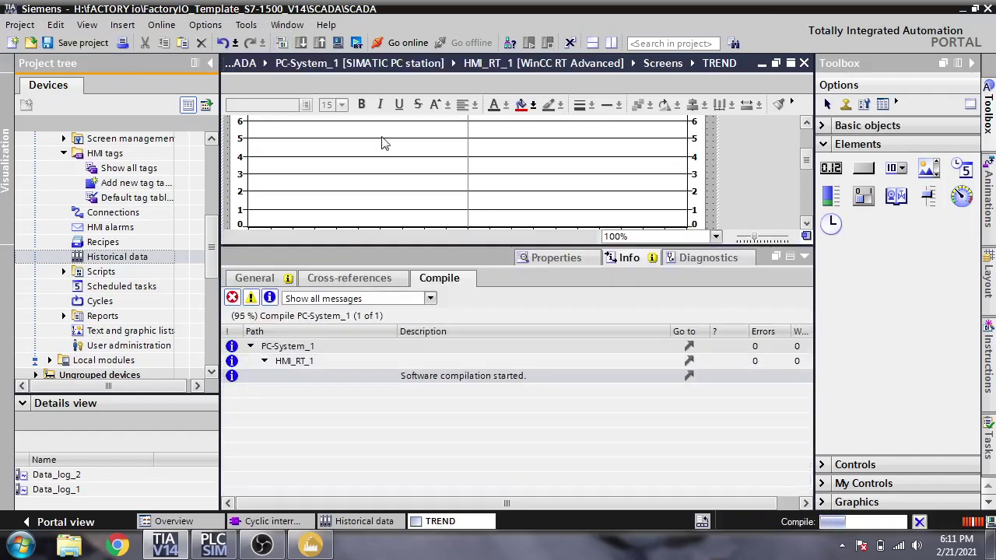
{"action": "left_click", "coordinate": [804, 257]}
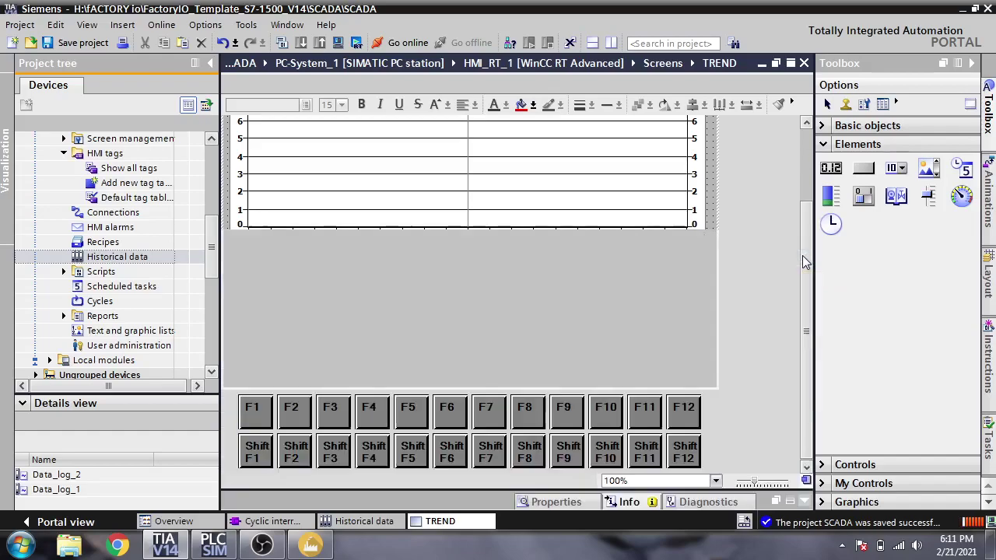
- Start the HMI runtime, log in with the operator's user name and password, and show TREND
{"action": "left_click", "coordinate": [354, 42]}
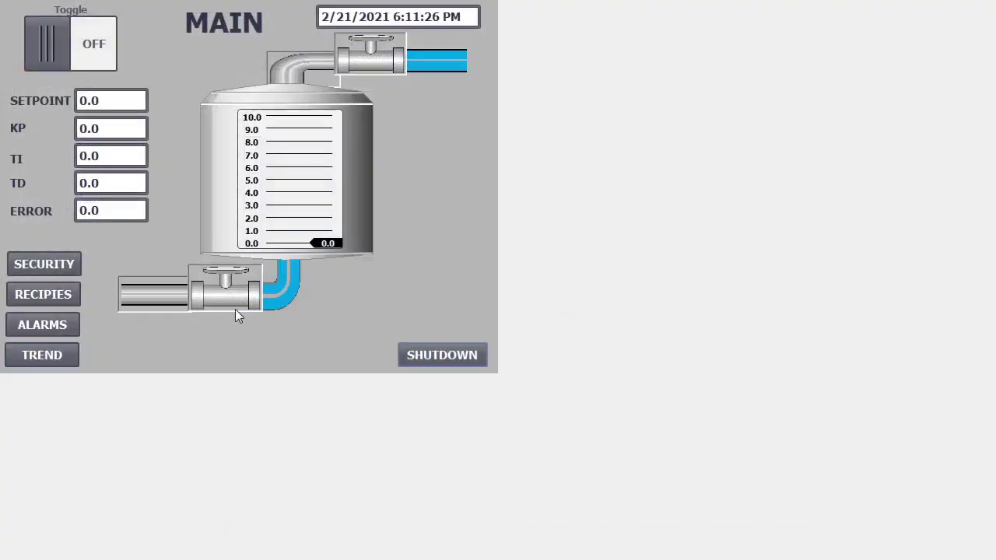
{"action": "left_click", "coordinate": [69, 351]}
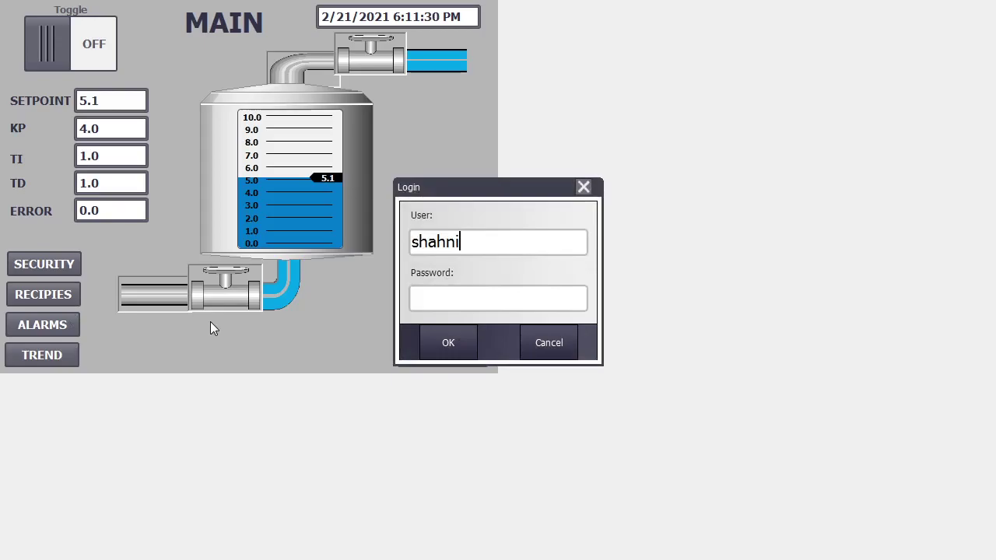
{"action": "key", "text": "Tab"}
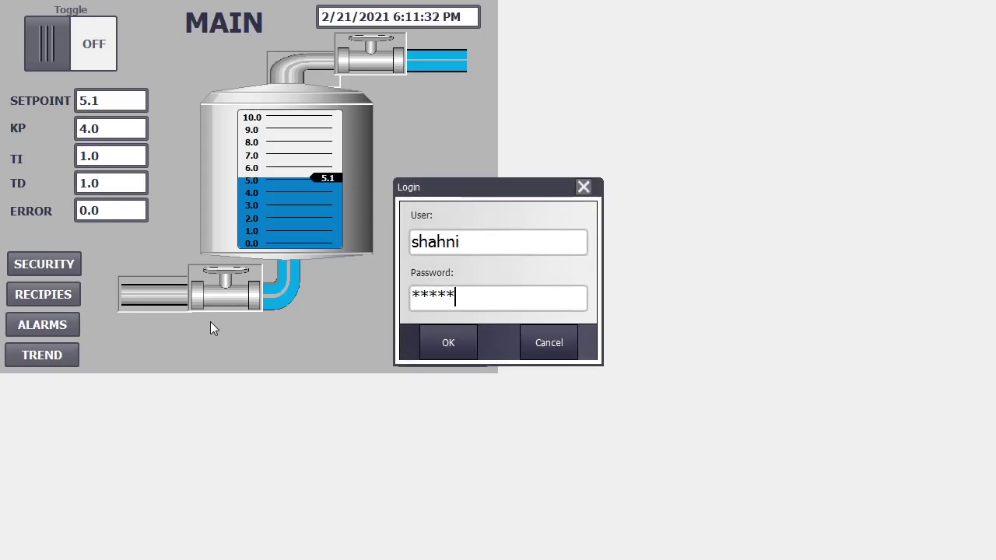
{"action": "left_click", "coordinate": [458, 350]}
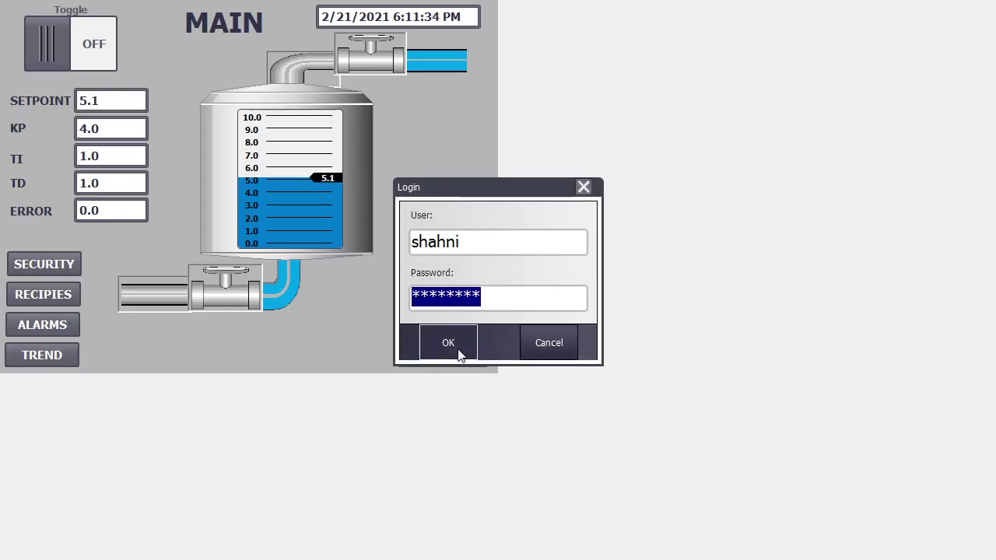
{"action": "left_click", "coordinate": [67, 356]}
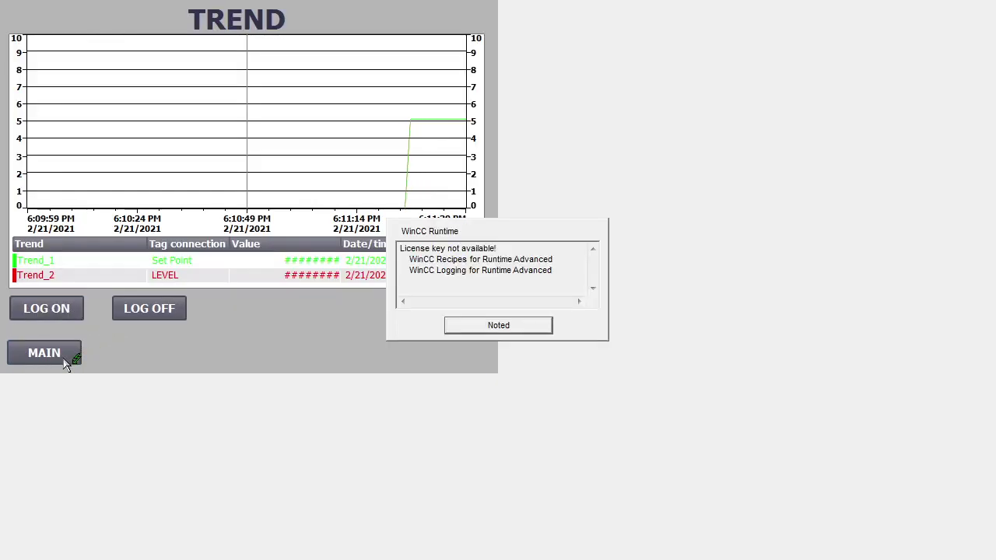
- Dismiss the Logging licence warning, switch MAIN then back to TREND, and bring up the Start menu
{"action": "left_click", "coordinate": [487, 327]}
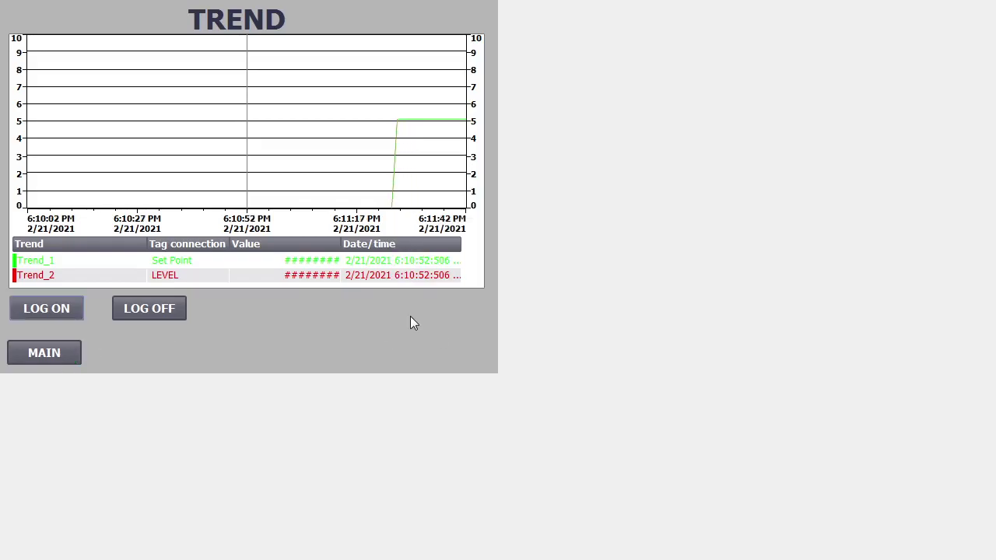
{"action": "left_click", "coordinate": [58, 364]}
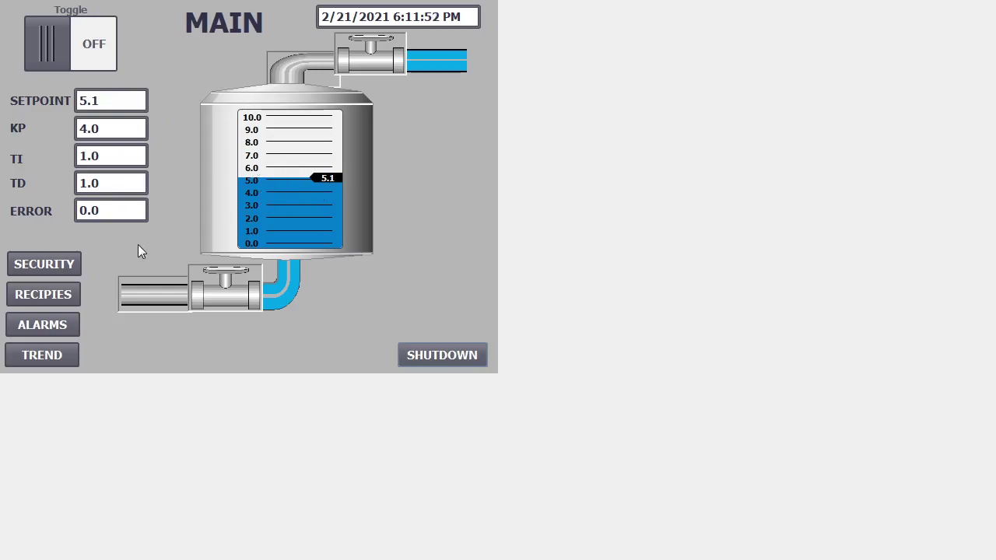
{"action": "left_click", "coordinate": [66, 351]}
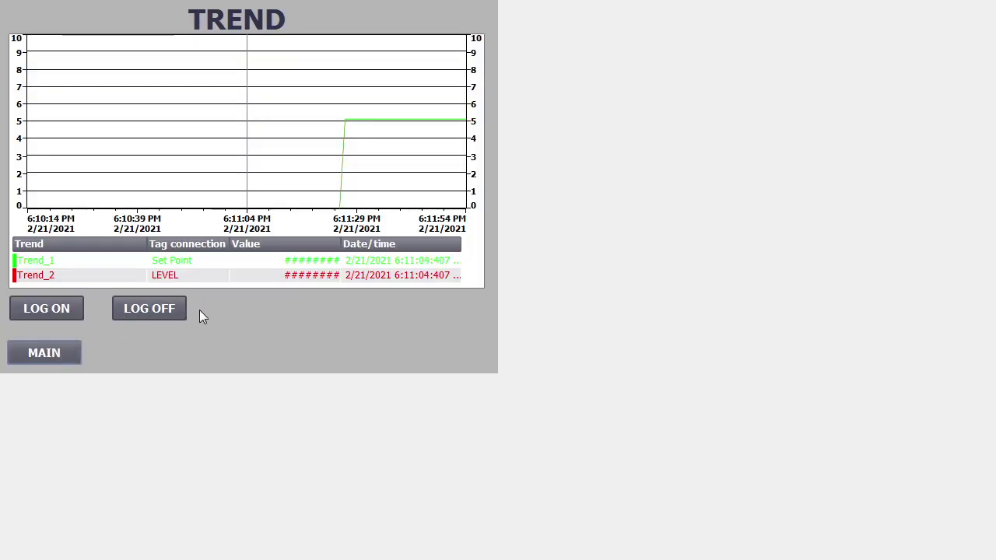
{"action": "left_click", "coordinate": [21, 544]}
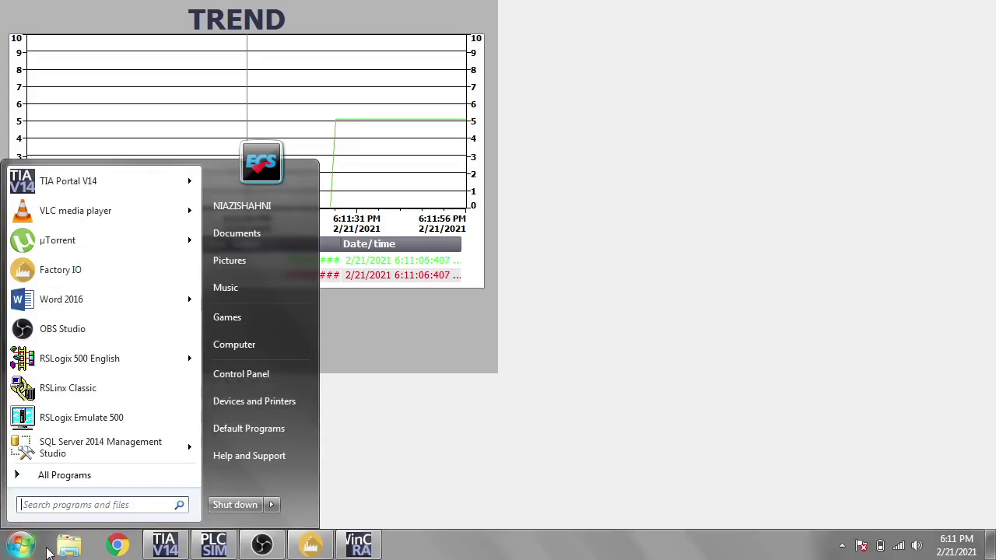
- Open Data_log_20.csv from the C:\Logs folder in Windows Explorer
{"action": "left_click", "coordinate": [68, 548]}
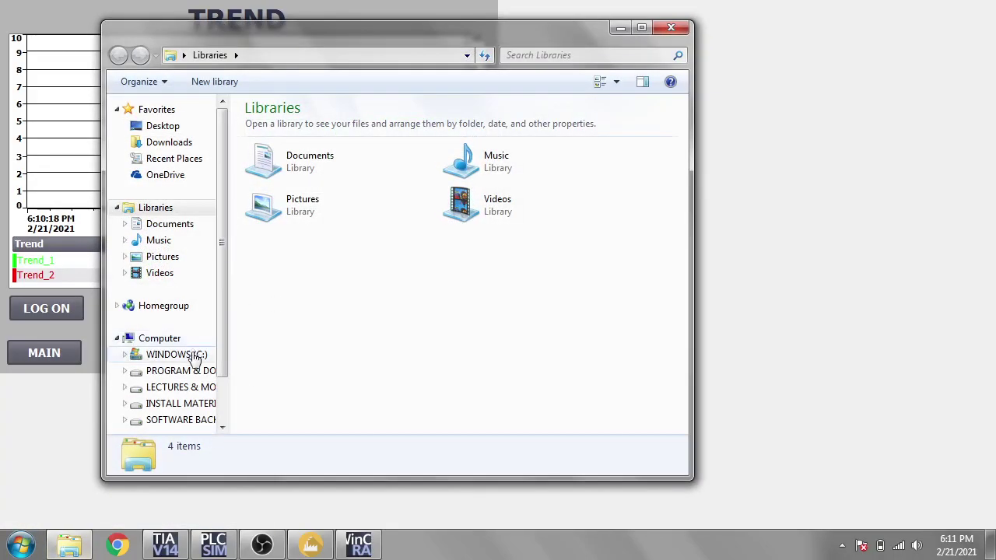
{"action": "left_click", "coordinate": [194, 354]}
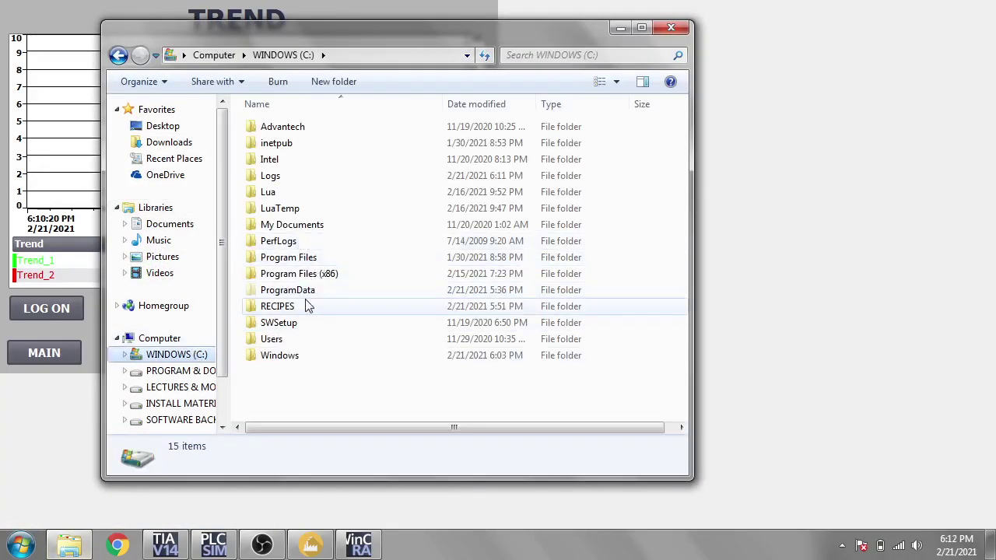
{"action": "left_click", "coordinate": [282, 178]}
{"action": "double_click", "coordinate": [282, 179]}
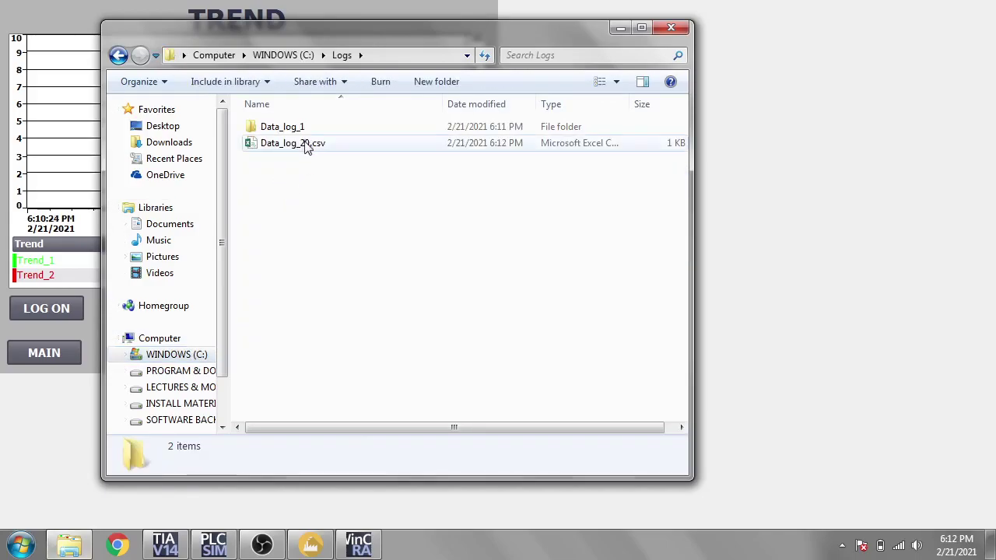
{"action": "double_click", "coordinate": [305, 147]}
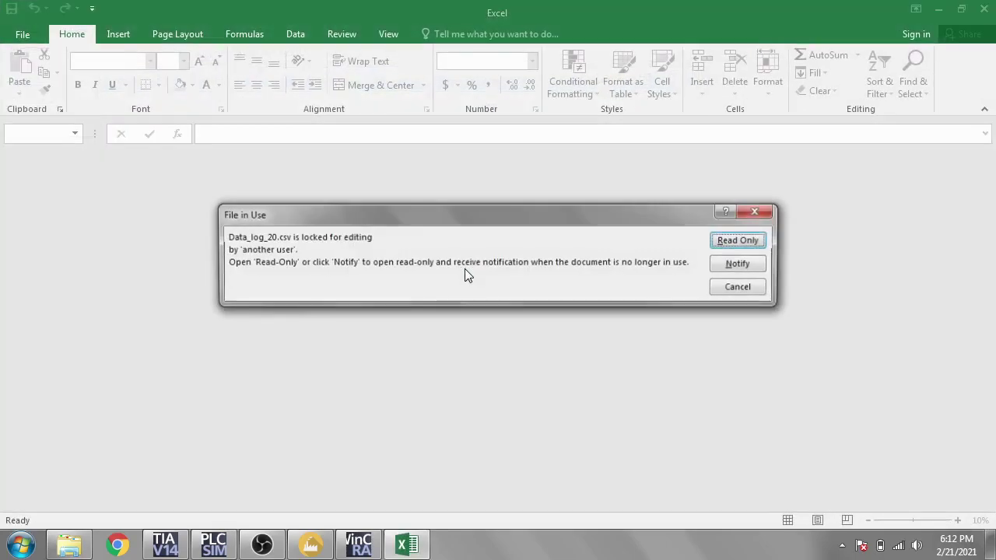
- Open Data_log_20.csv read-only, check the Set Point and LEVEL values of 5.1, and close Excel
{"action": "left_click", "coordinate": [735, 242]}
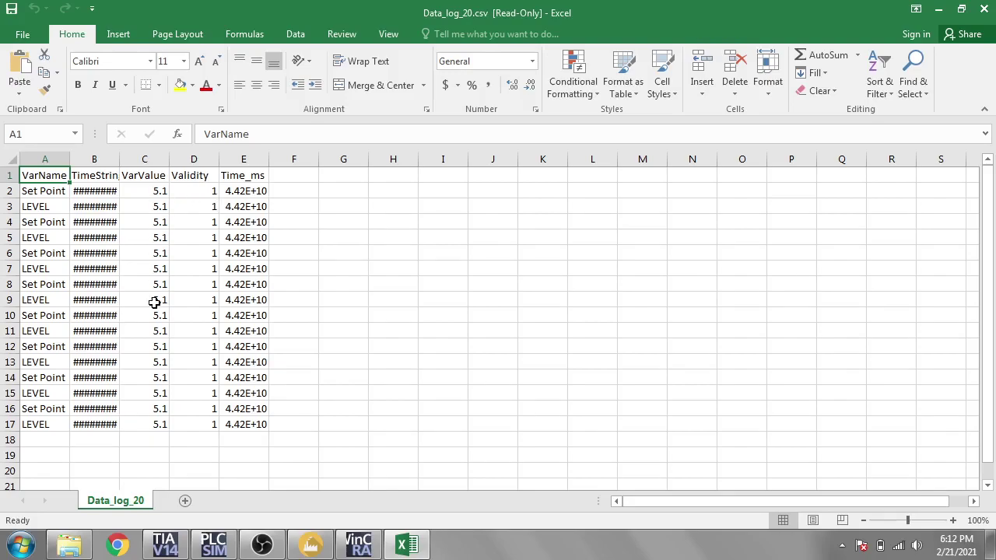
{"action": "left_click", "coordinate": [982, 8]}
- Open Data_log_10.txt from the Data_log_1 folder, review its kp, Ti and Td records, then close Notepad and Explorer
{"action": "double_click", "coordinate": [326, 128]}
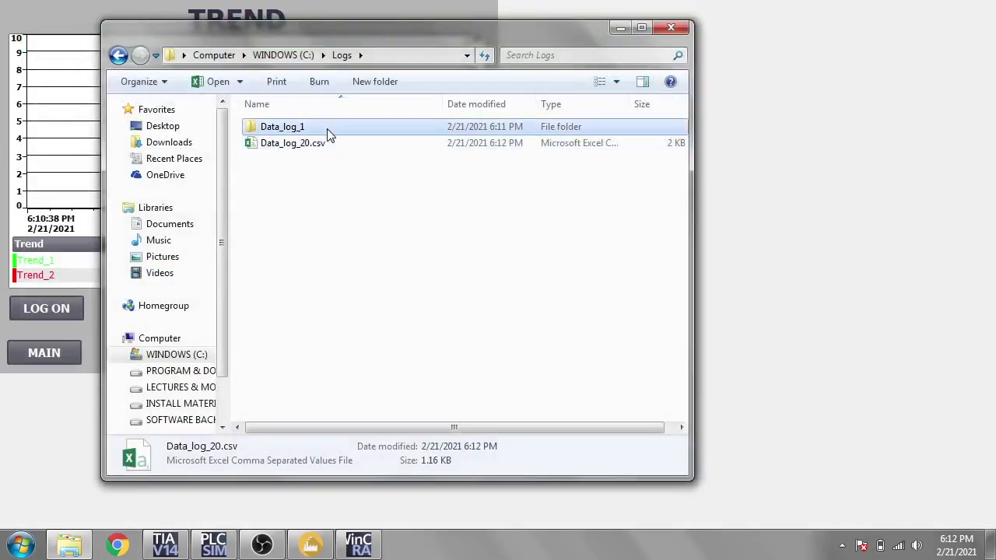
{"action": "double_click", "coordinate": [330, 129]}
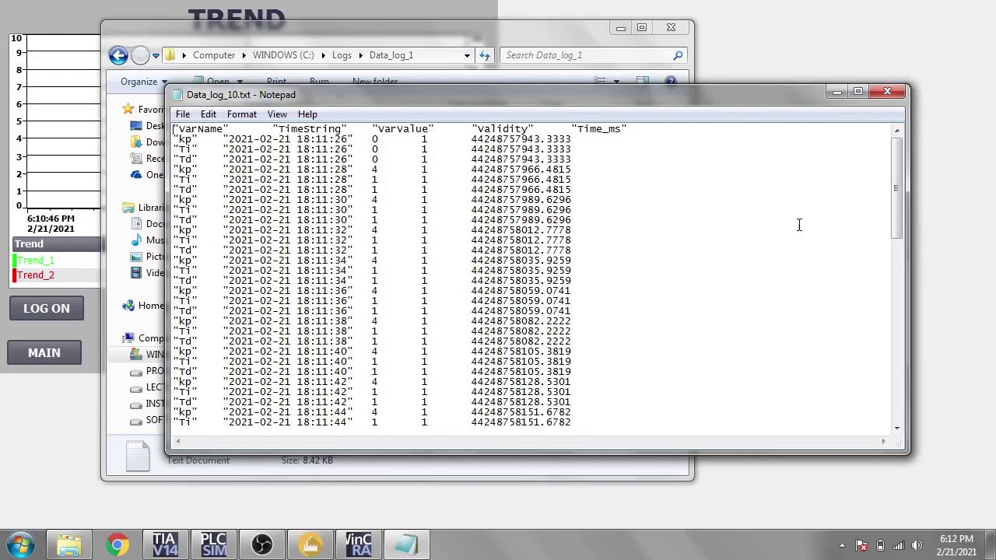
{"action": "scroll", "coordinate": [864, 239], "scroll_direction": "down", "scroll_amount": 3}
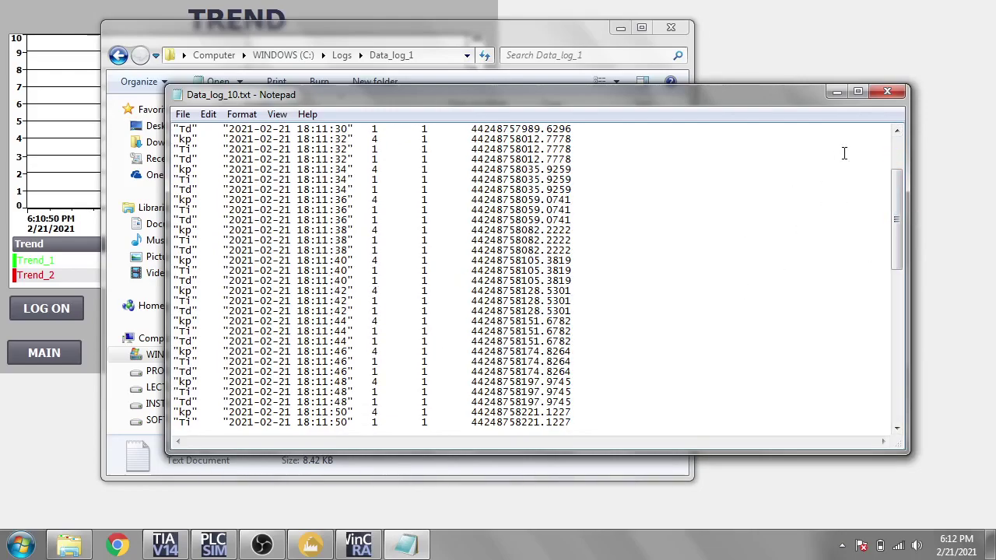
{"action": "left_click", "coordinate": [886, 97]}
{"action": "left_click", "coordinate": [670, 30]}
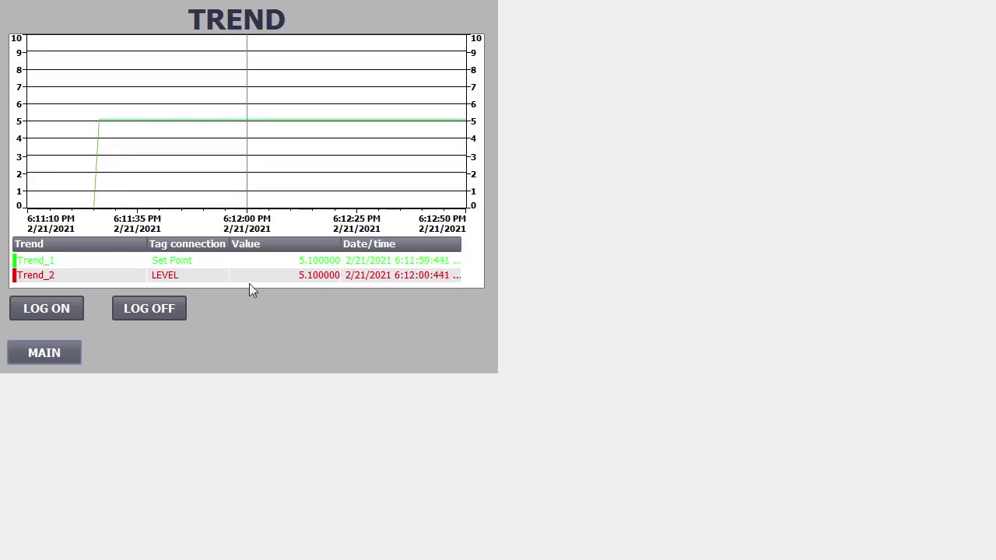
- Return to the MAIN screen and shut down WinCC Runtime with SHUTDOWN
{"action": "left_click", "coordinate": [72, 363]}
{"action": "left_click", "coordinate": [447, 361]}
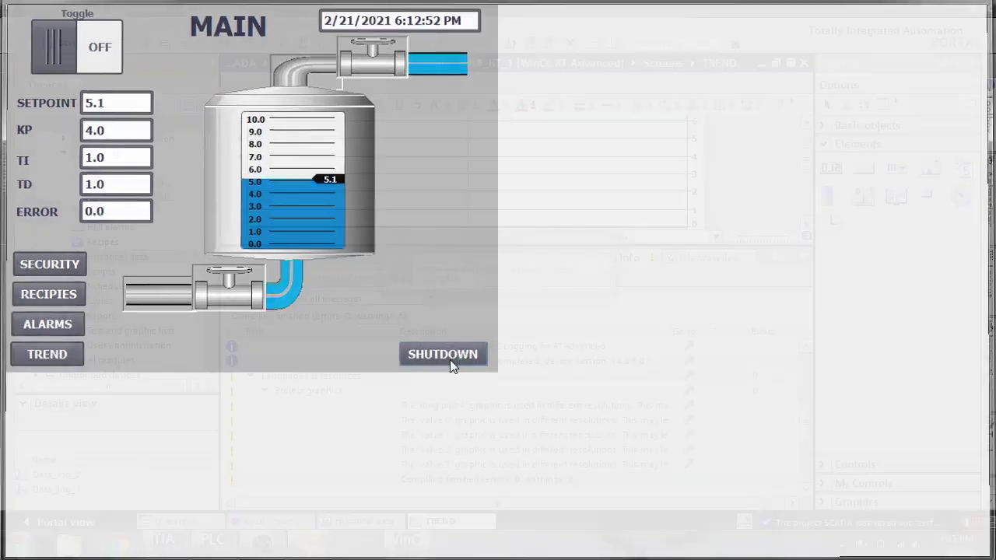